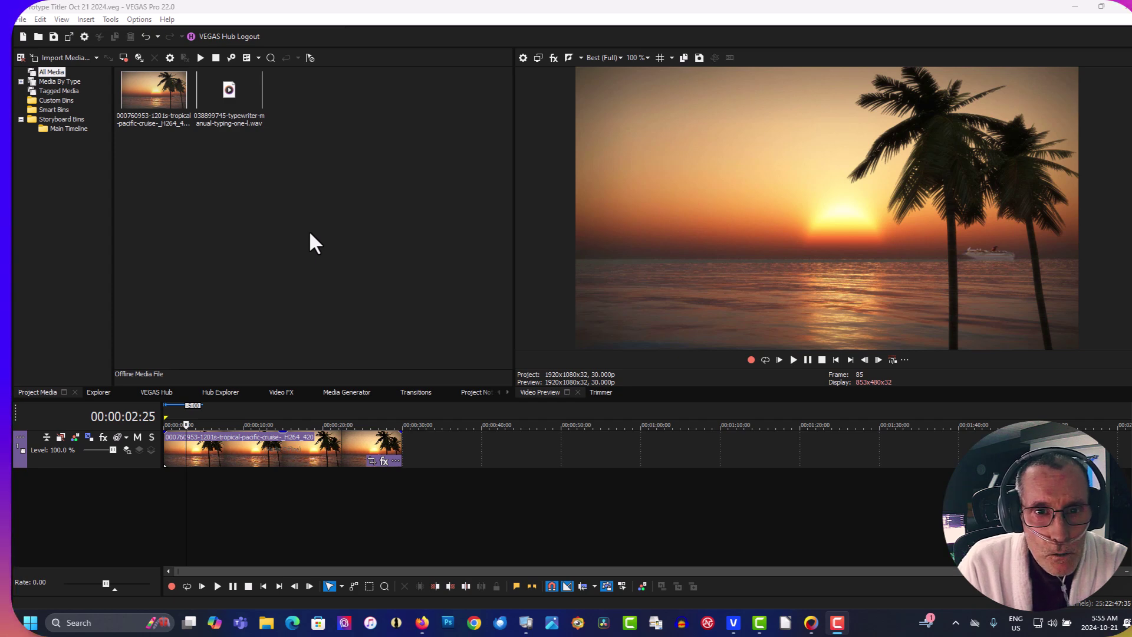
Step: Confirm Enable ProType Titler is checked under Deprecated Features in Preferences and apply
{"action": "left_click", "coordinate": [139, 17]}
{"action": "left_click", "coordinate": [139, 16]}
{"action": "left_click", "coordinate": [139, 16]}
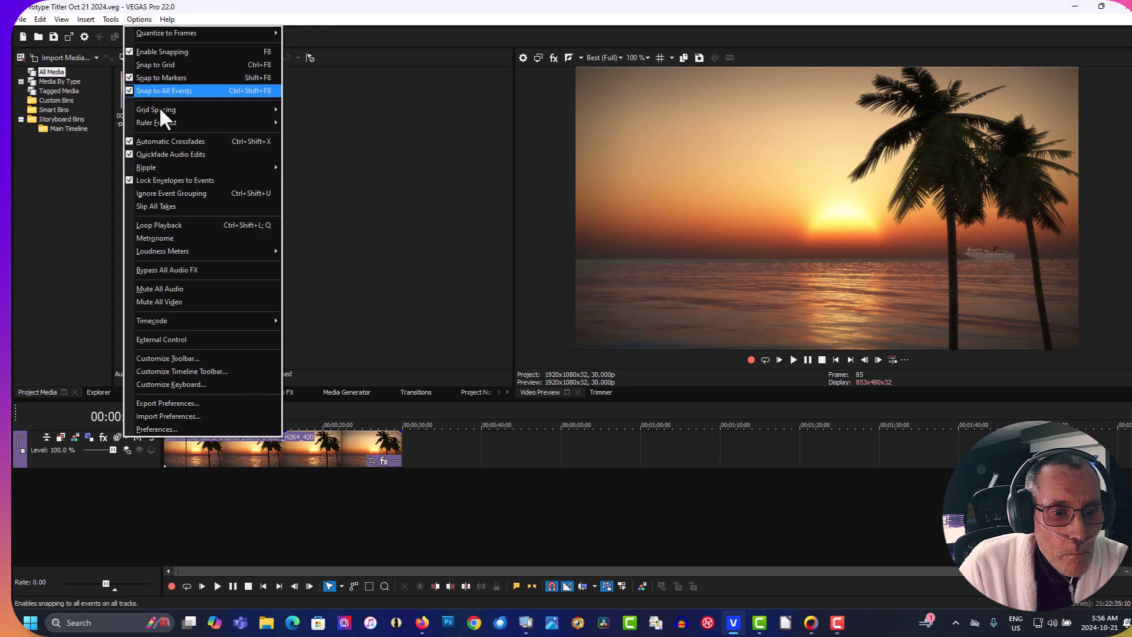
{"action": "left_click", "coordinate": [179, 427]}
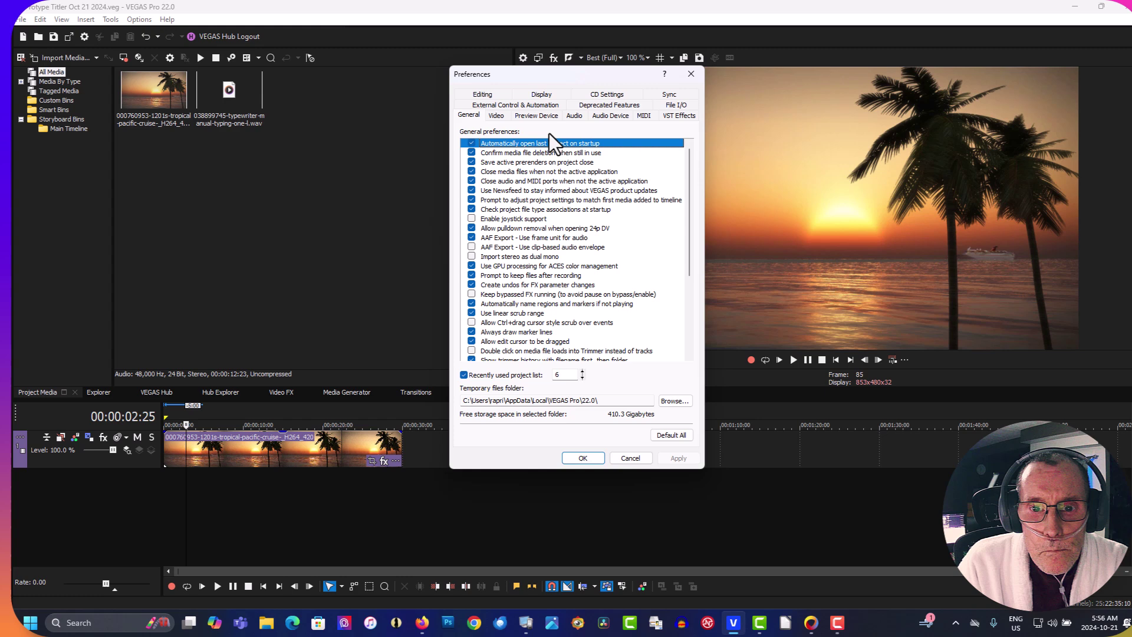
{"action": "left_click", "coordinate": [589, 114]}
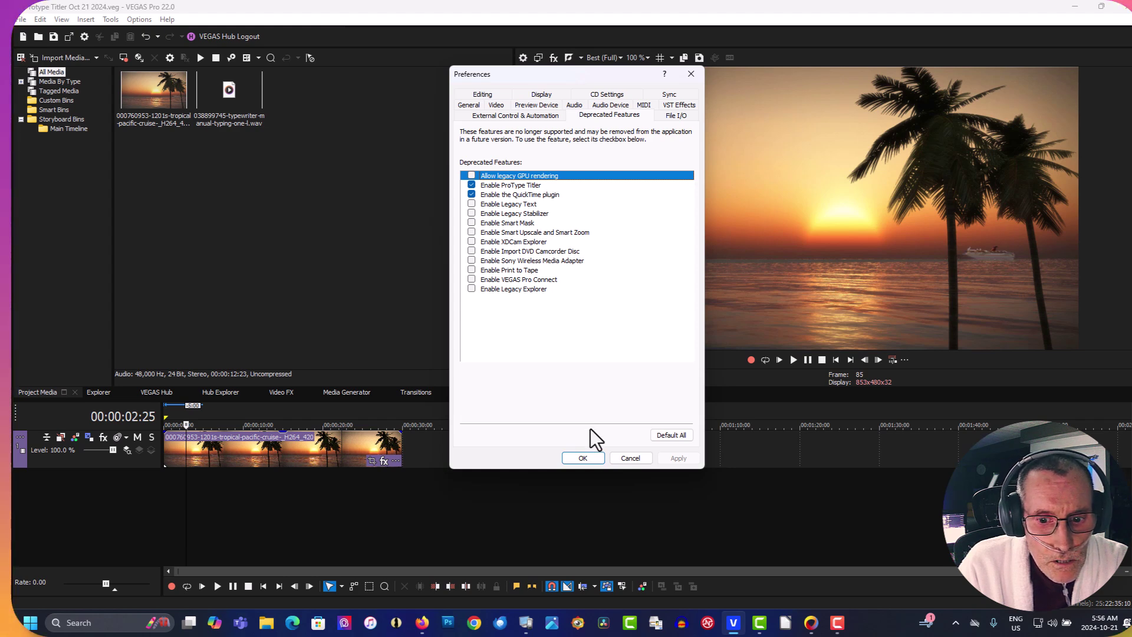
{"action": "left_click", "coordinate": [589, 460]}
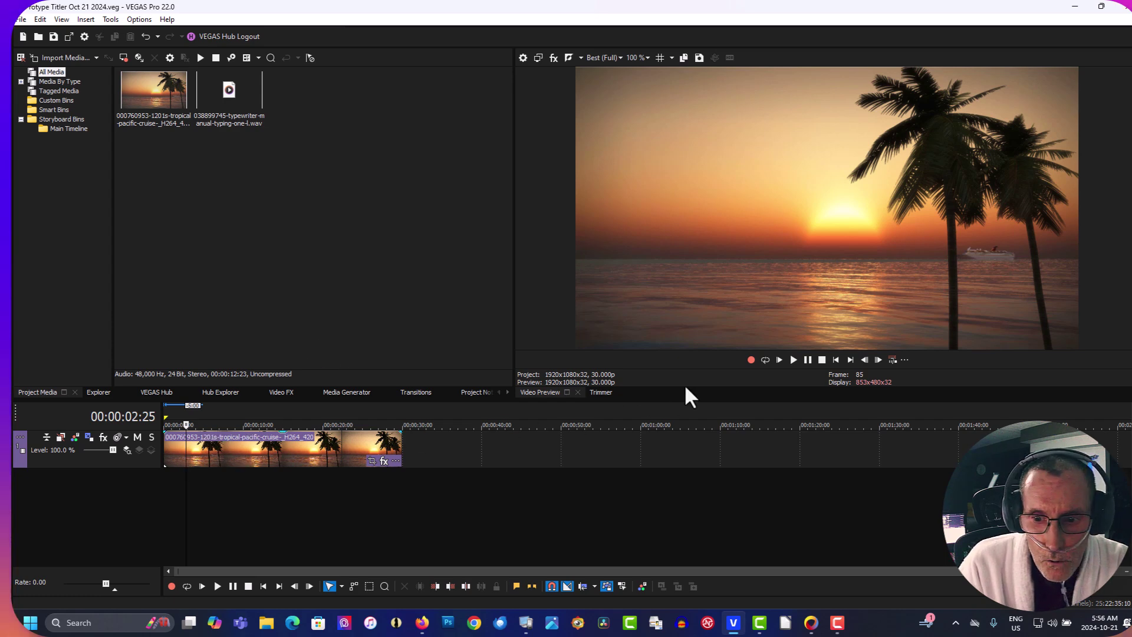
Step: Play a few seconds of the sunset clip, stop, and return to the project start
{"action": "left_click", "coordinate": [793, 360]}
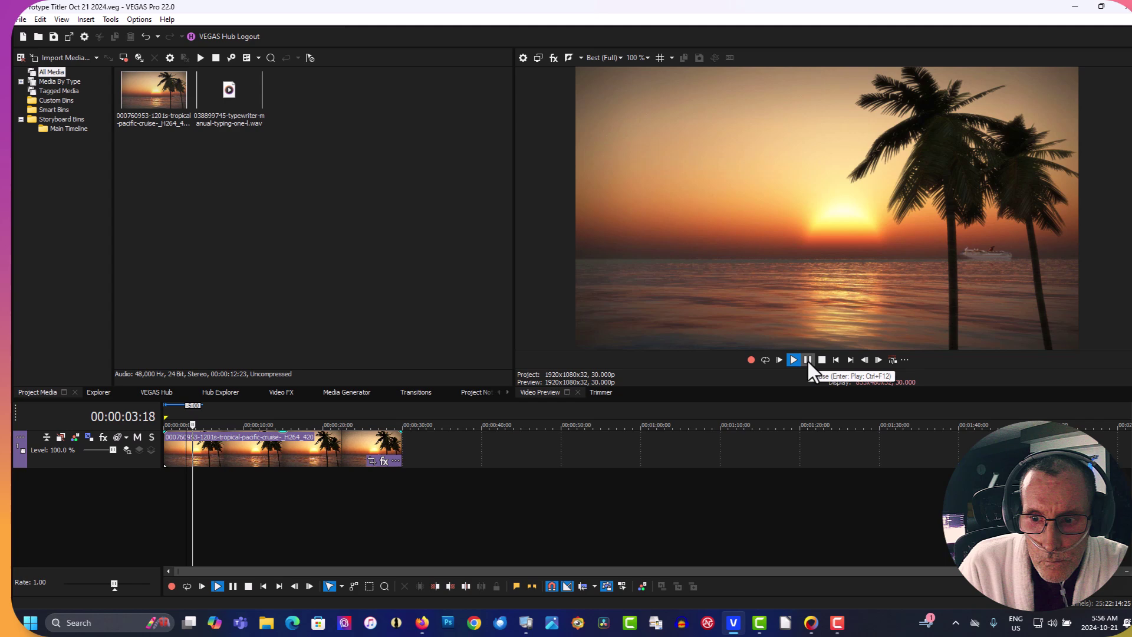
{"action": "left_click", "coordinate": [807, 359]}
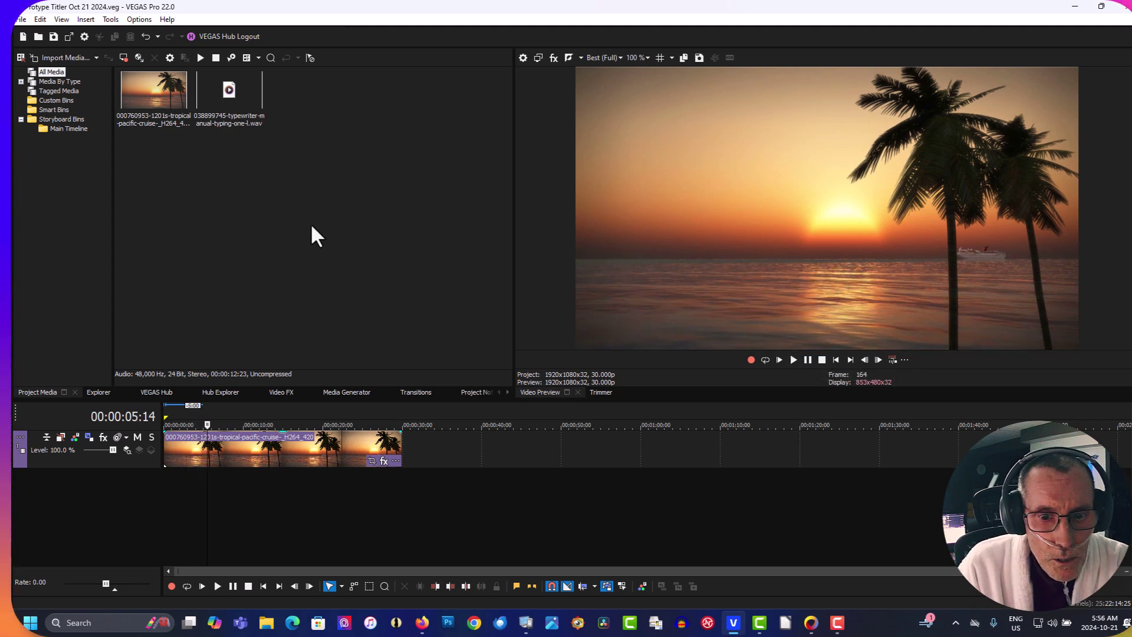
{"action": "left_click", "coordinate": [836, 359]}
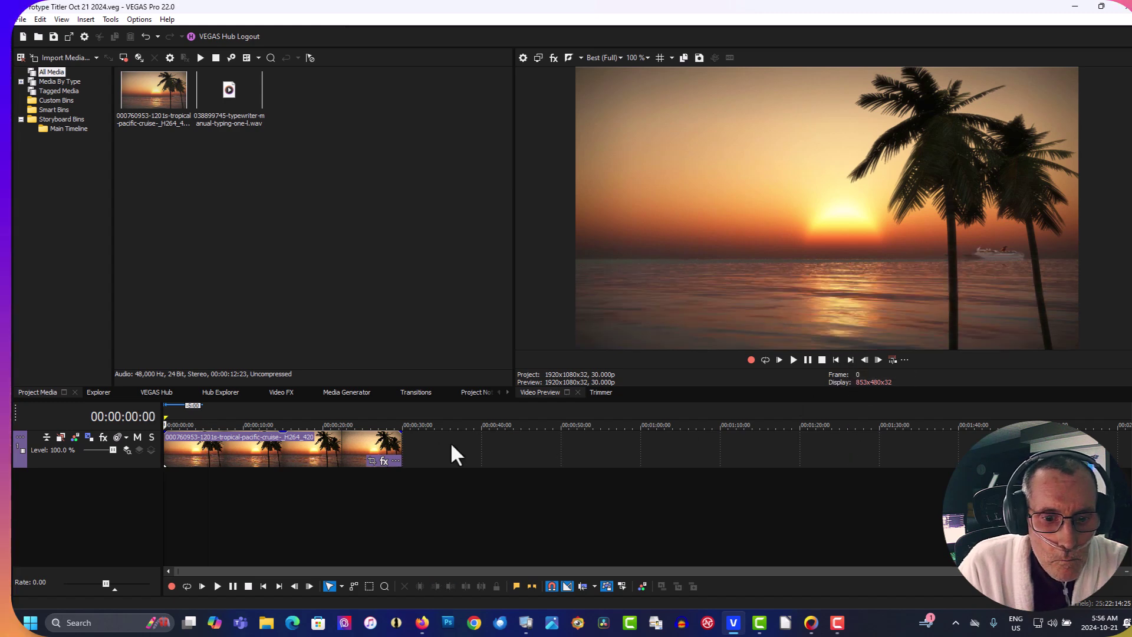
Step: Insert a new video track above the sunset clip and choose Insert Generated Media on it
{"action": "right_click", "coordinate": [428, 441]}
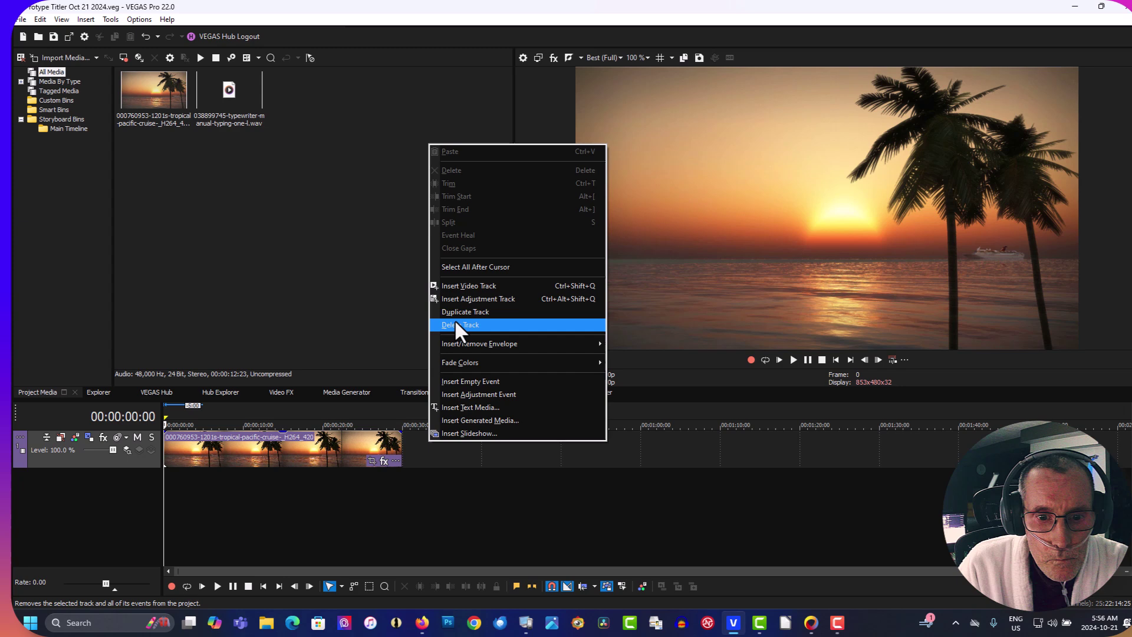
{"action": "left_click", "coordinate": [465, 287]}
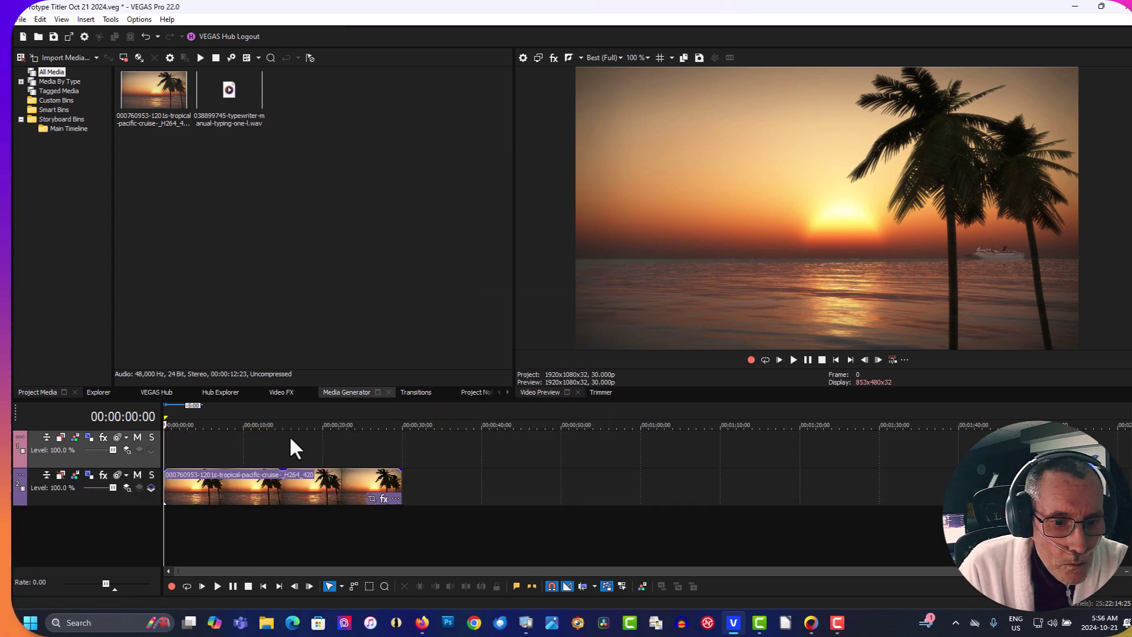
{"action": "right_click", "coordinate": [240, 440]}
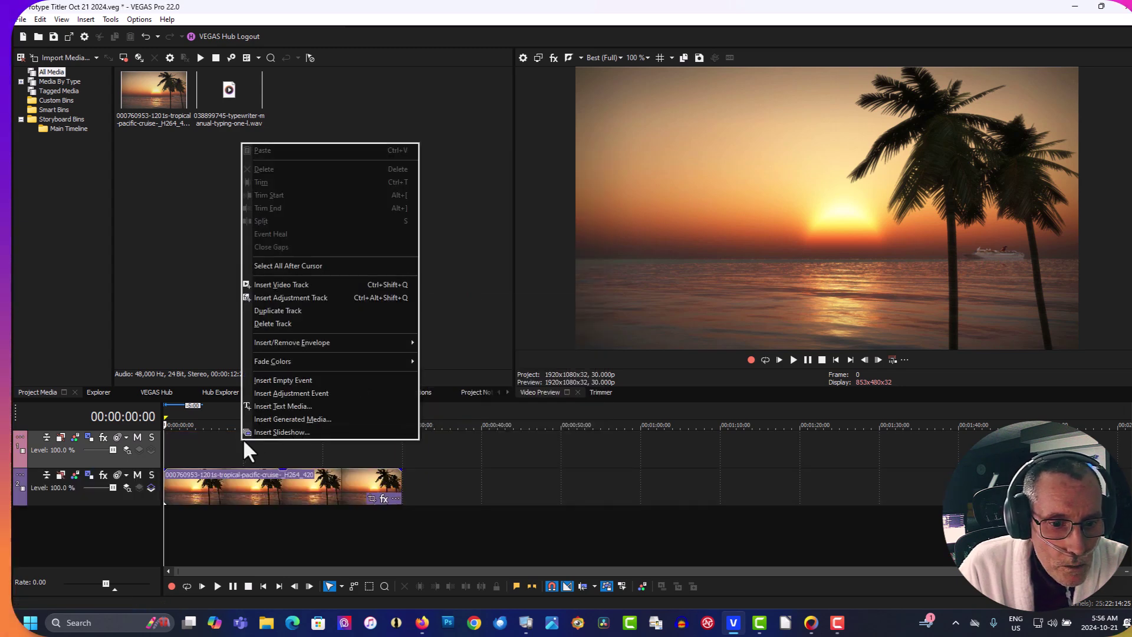
{"action": "left_click", "coordinate": [272, 419]}
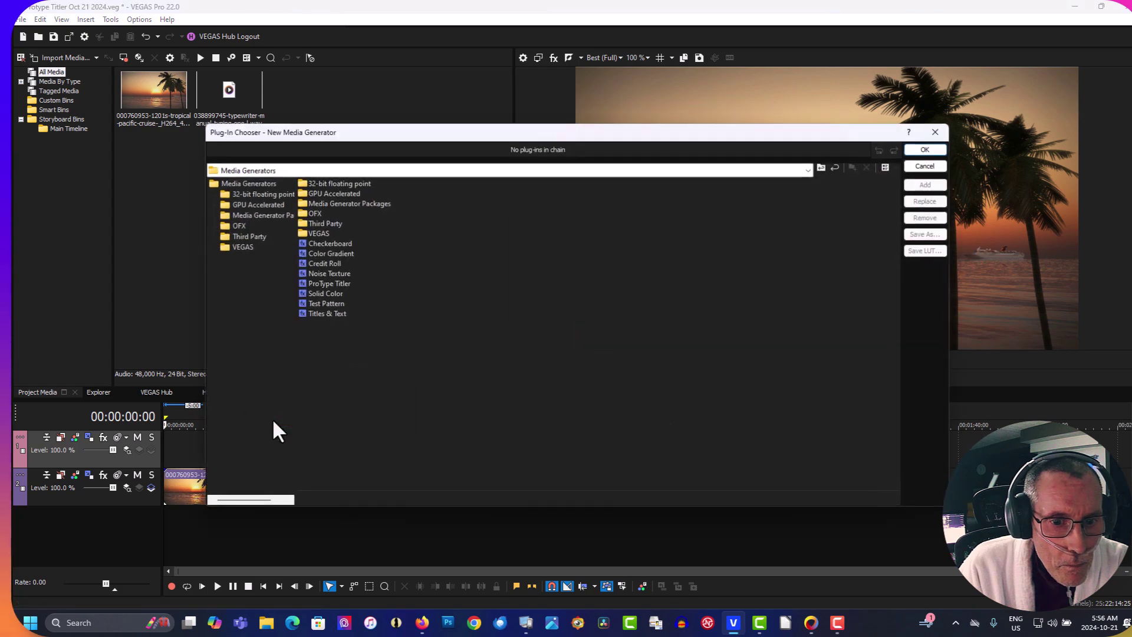
Step: Add a ProType Titler title with a Sample Text layer and select its text
{"action": "double_click", "coordinate": [337, 284]}
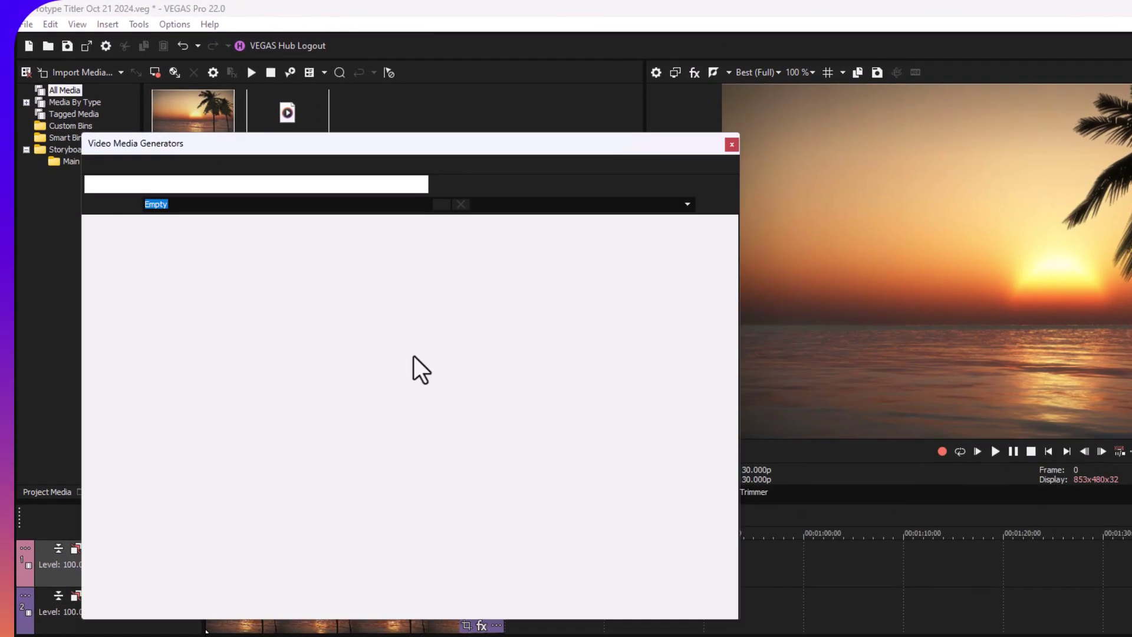
{"action": "double_click", "coordinate": [430, 305]}
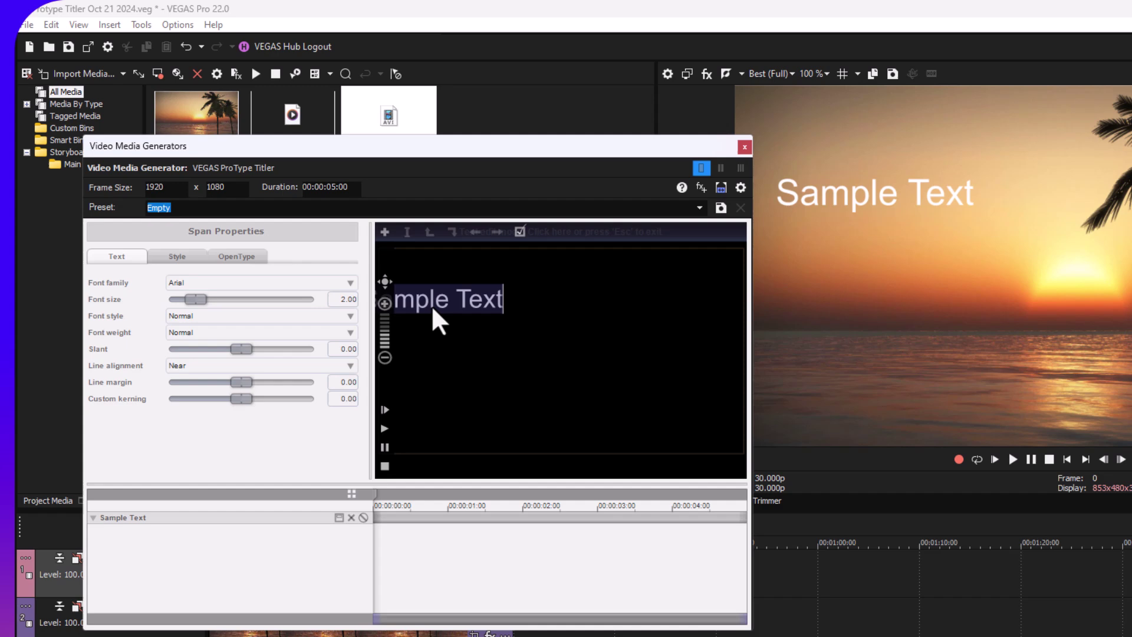
{"action": "double_click", "coordinate": [511, 309]}
{"action": "left_click_drag", "start_coordinate": [511, 309], "coordinate": [392, 302]}
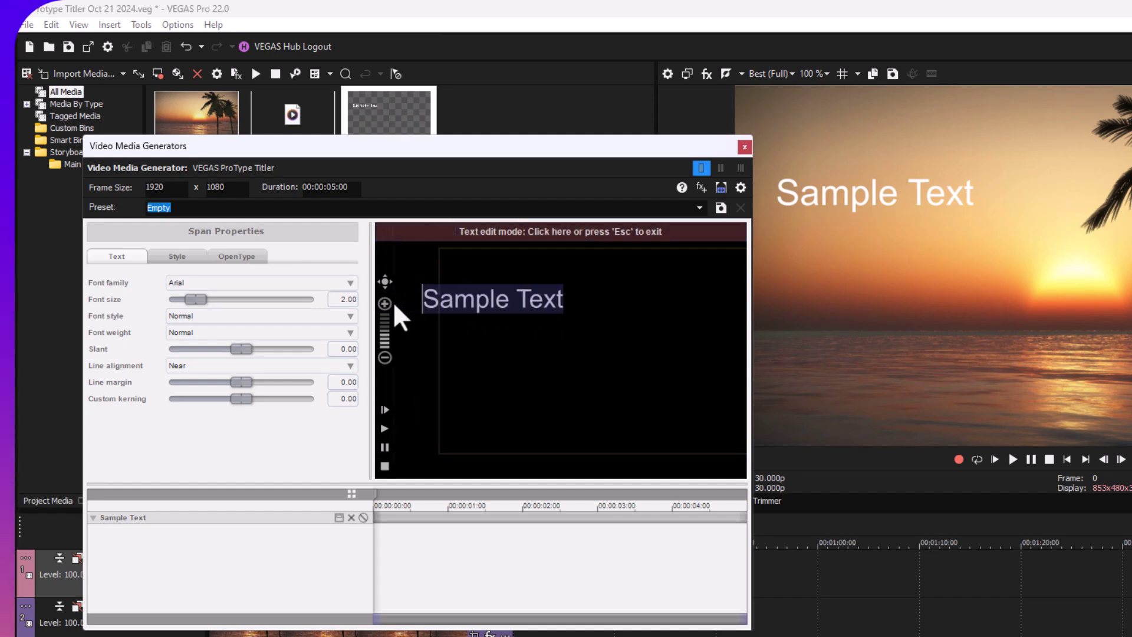
Step: Replace the sample text with VACATION and PACIFIC on two lines
{"action": "type", "text": "V"}
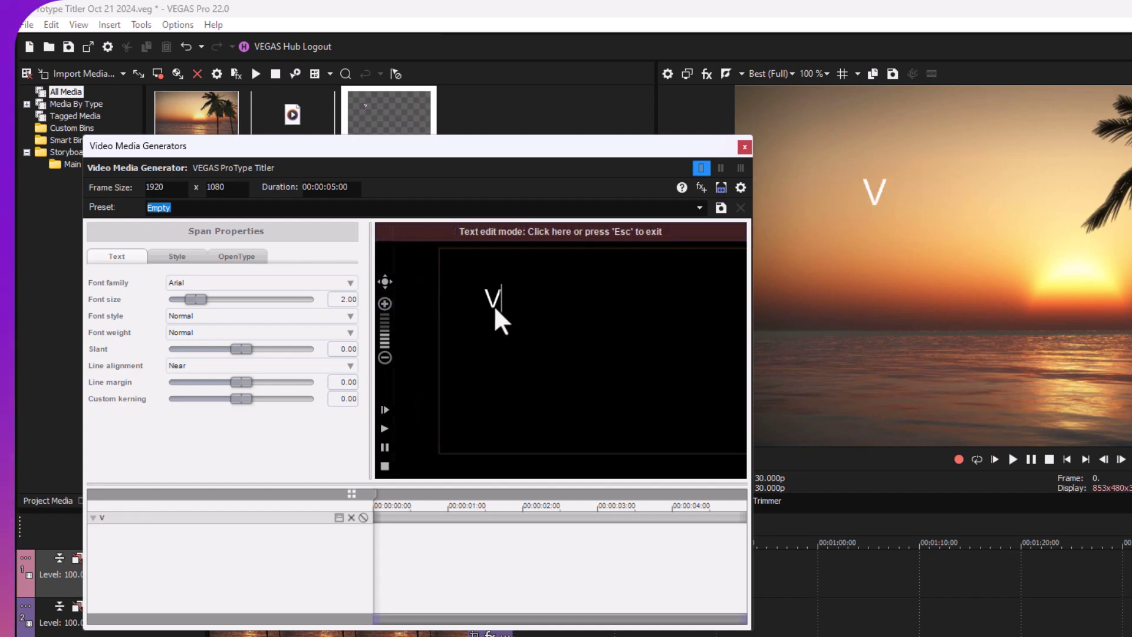
{"action": "type", "text": "ACATION"}
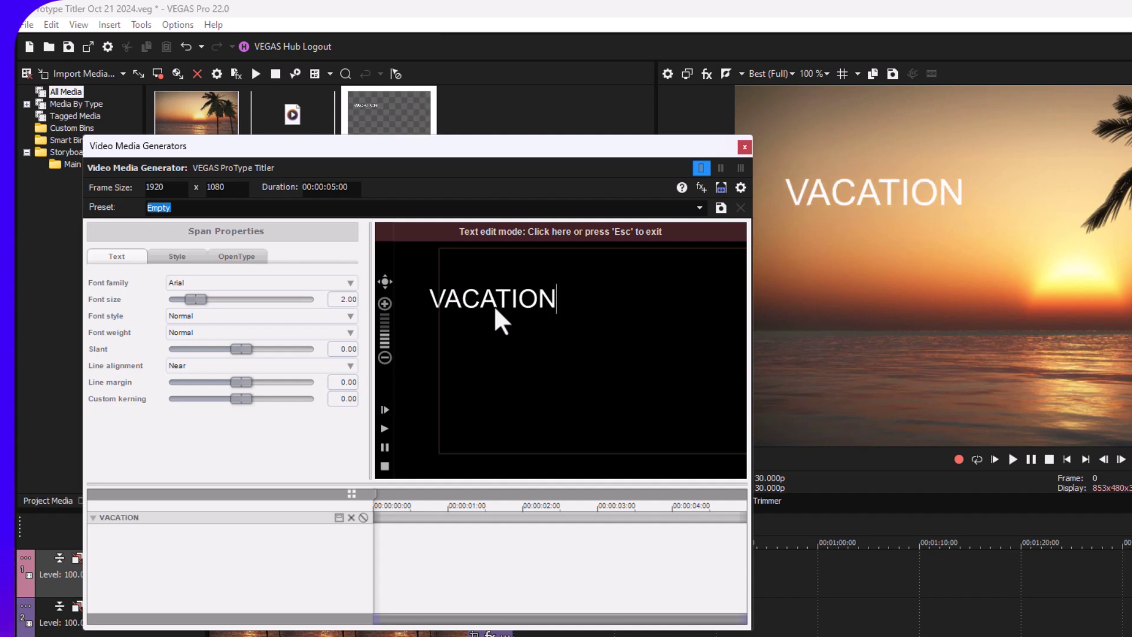
{"action": "key", "text": "Return"}
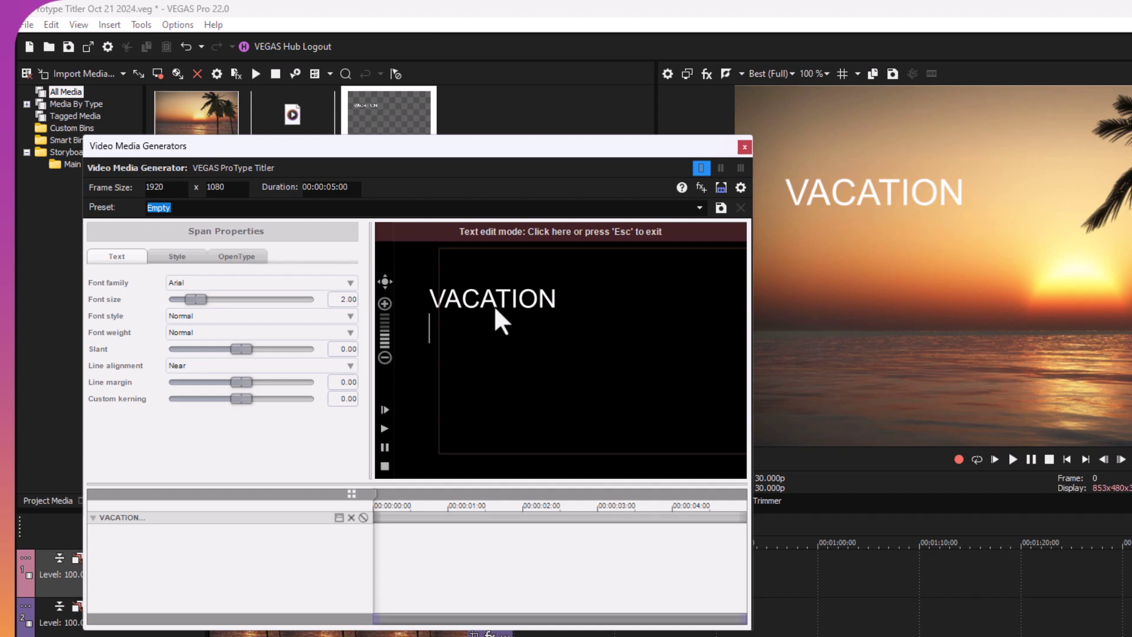
{"action": "type", "text": "PACI"}
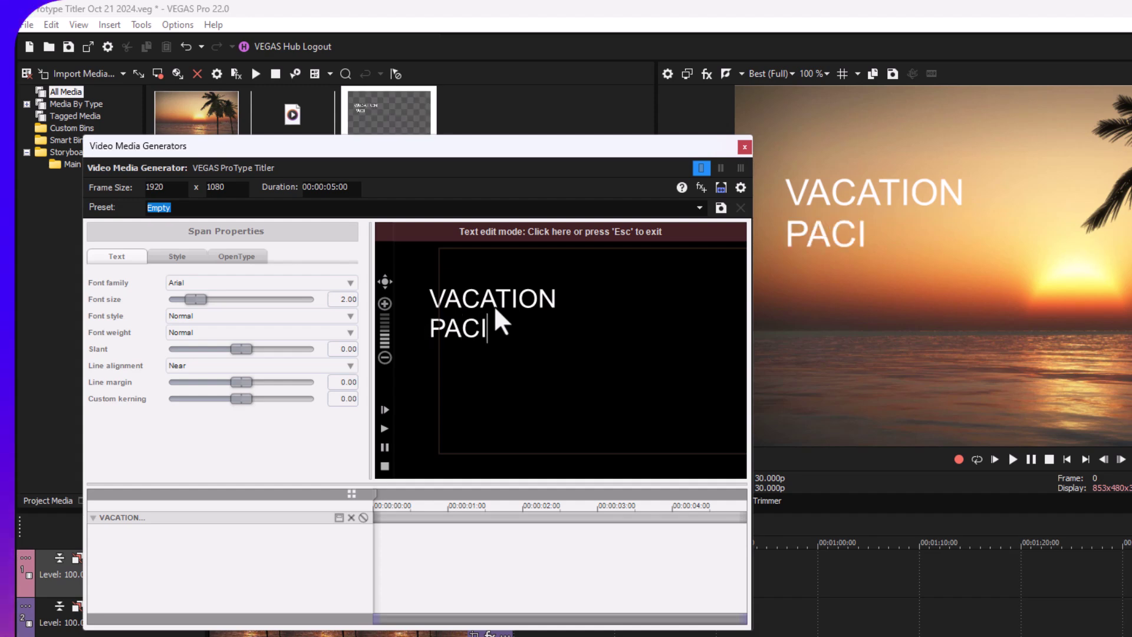
{"action": "type", "text": "FIC"}
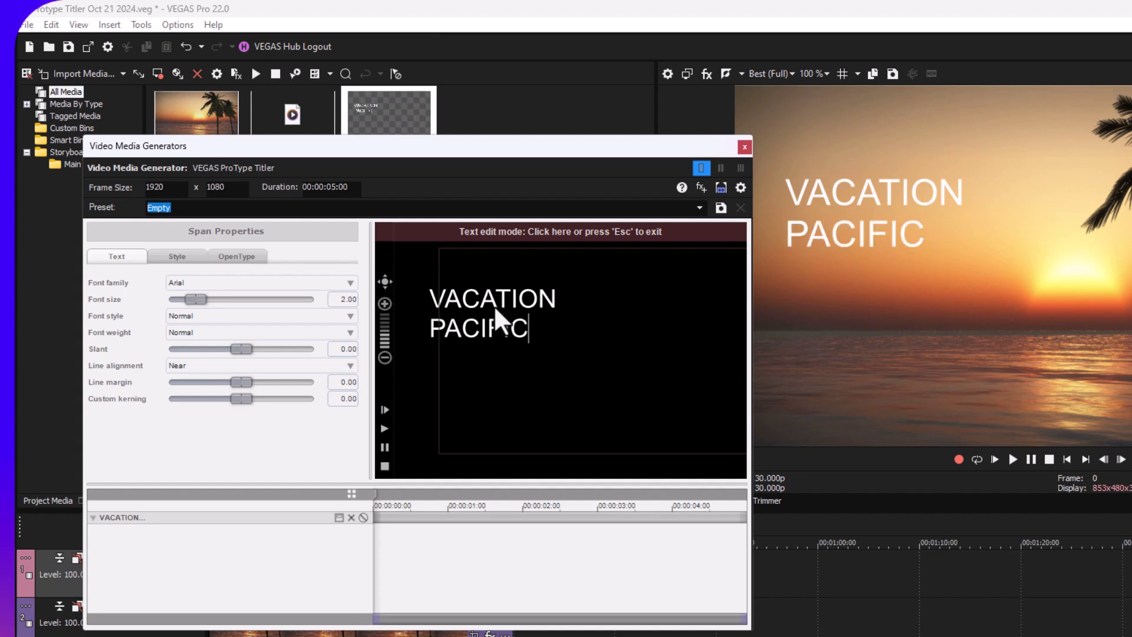
Step: Select both title lines and set them to Arial in Bold weight
{"action": "left_click_drag", "start_coordinate": [530, 328], "coordinate": [427, 292]}
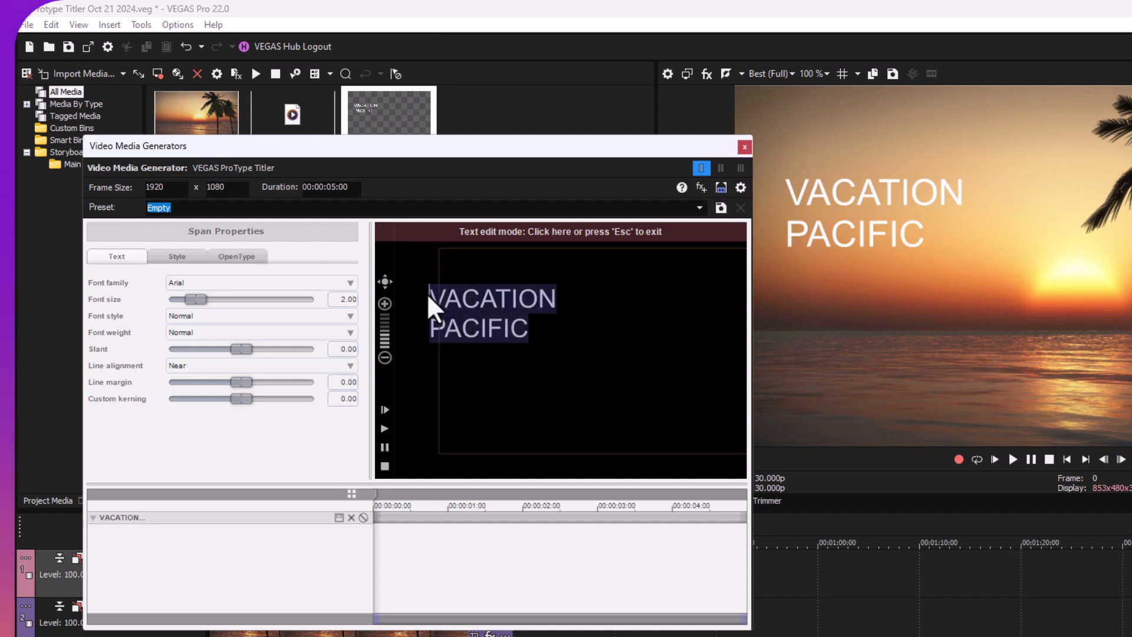
{"action": "left_click", "coordinate": [349, 283]}
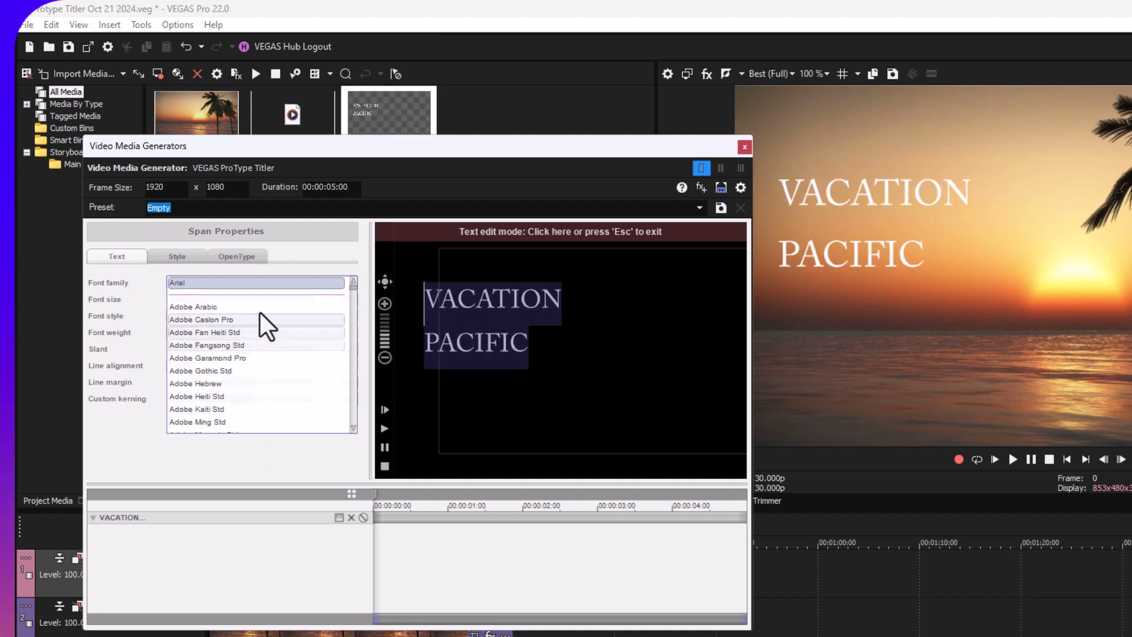
{"action": "left_click", "coordinate": [267, 284]}
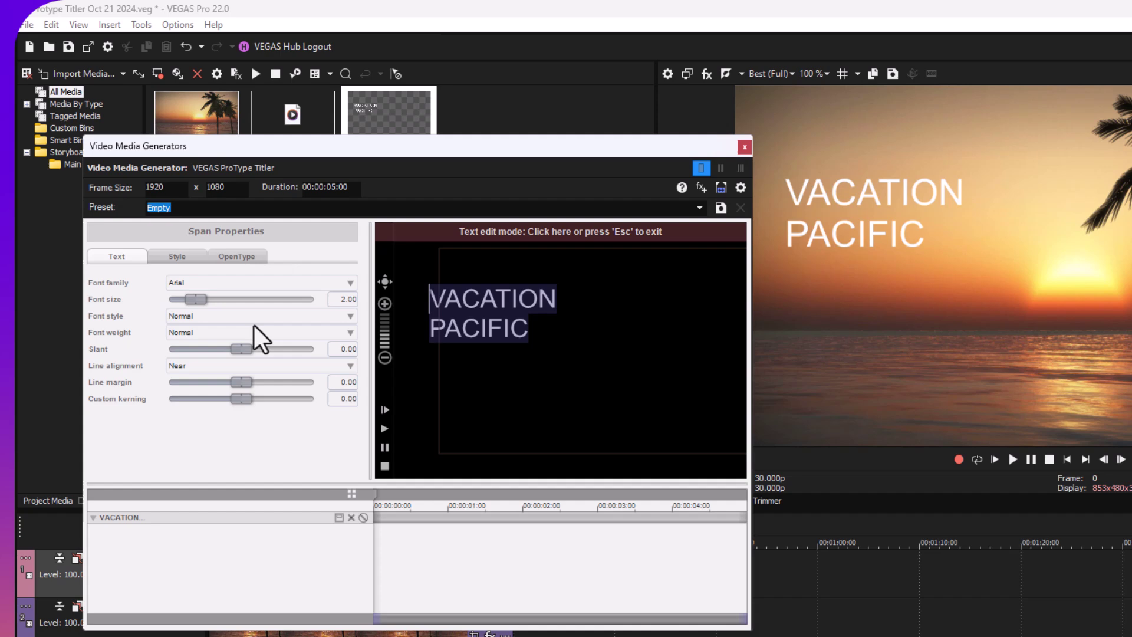
{"action": "left_click", "coordinate": [236, 335]}
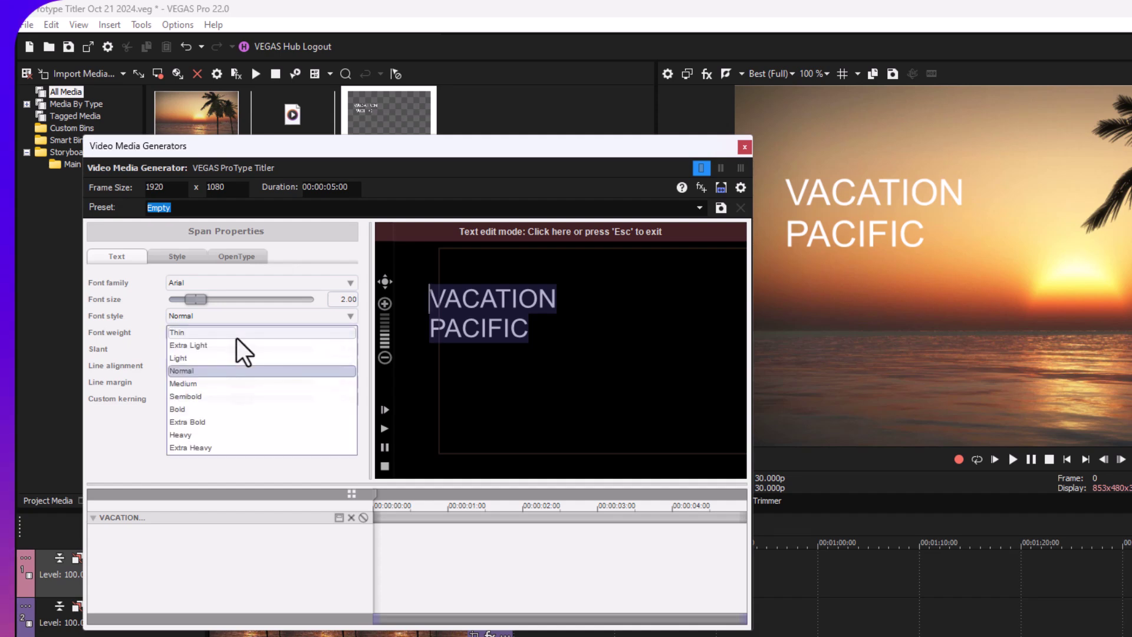
{"action": "left_click", "coordinate": [224, 411]}
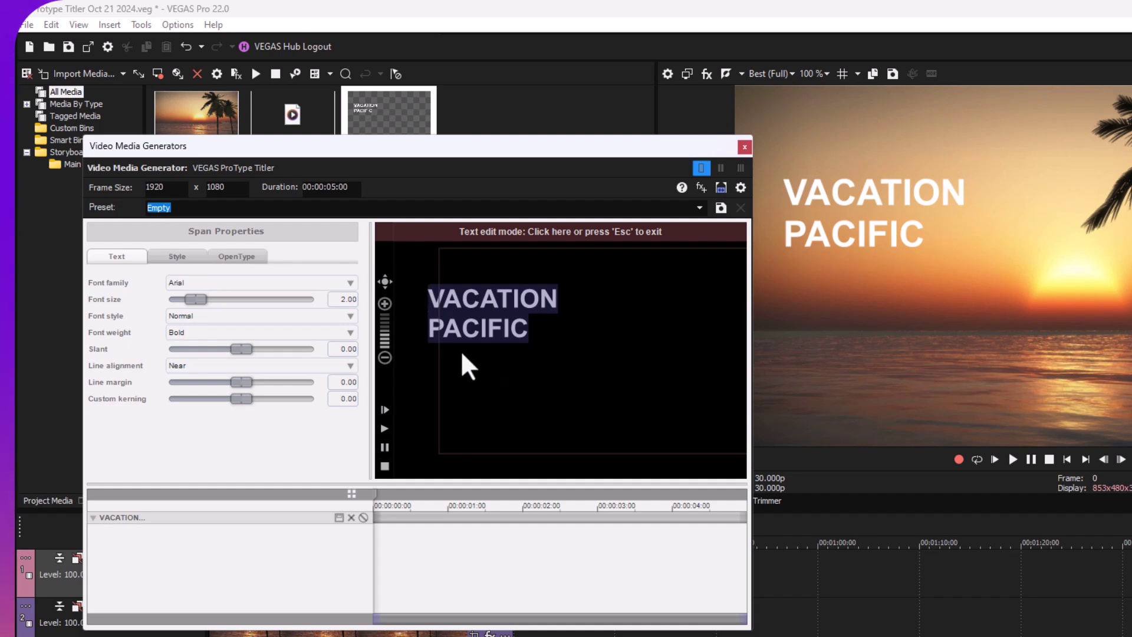
Step: Move the VACATION PACIFIC title block slightly right and up
{"action": "key", "text": "Escape"}
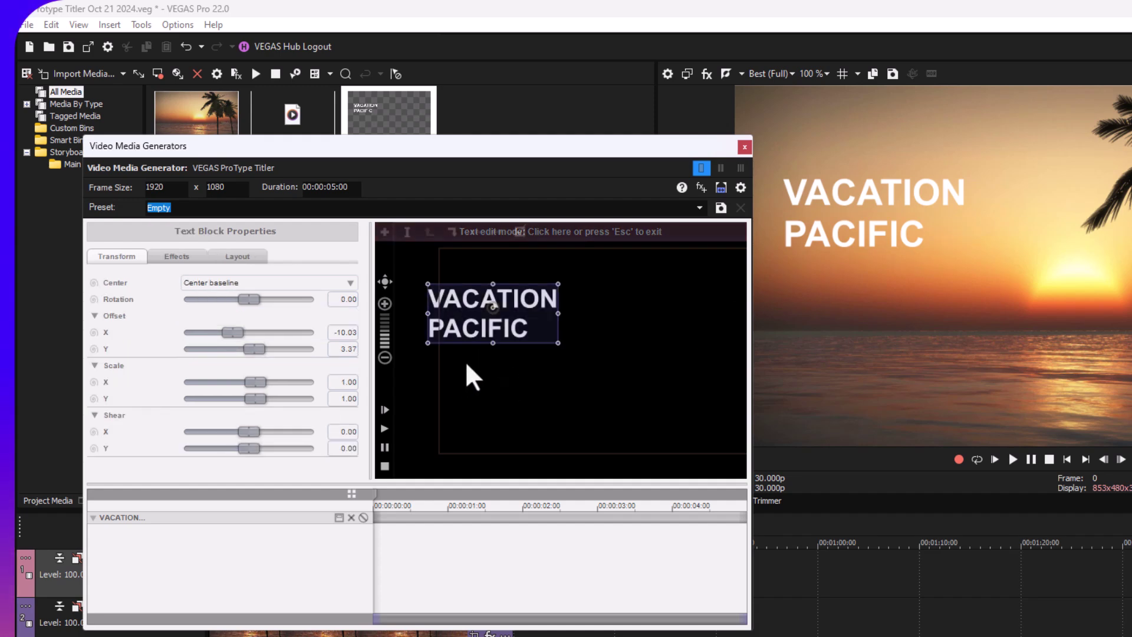
{"action": "left_click_drag", "start_coordinate": [468, 314], "coordinate": [504, 292]}
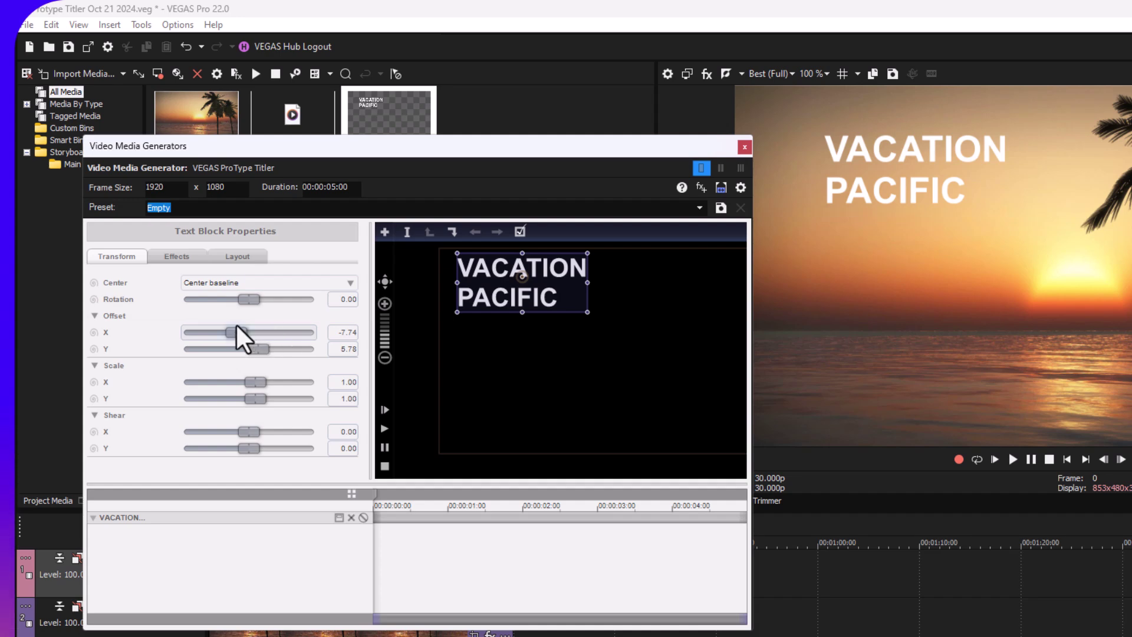
{"action": "left_click", "coordinate": [469, 320]}
{"action": "left_click", "coordinate": [493, 299]}
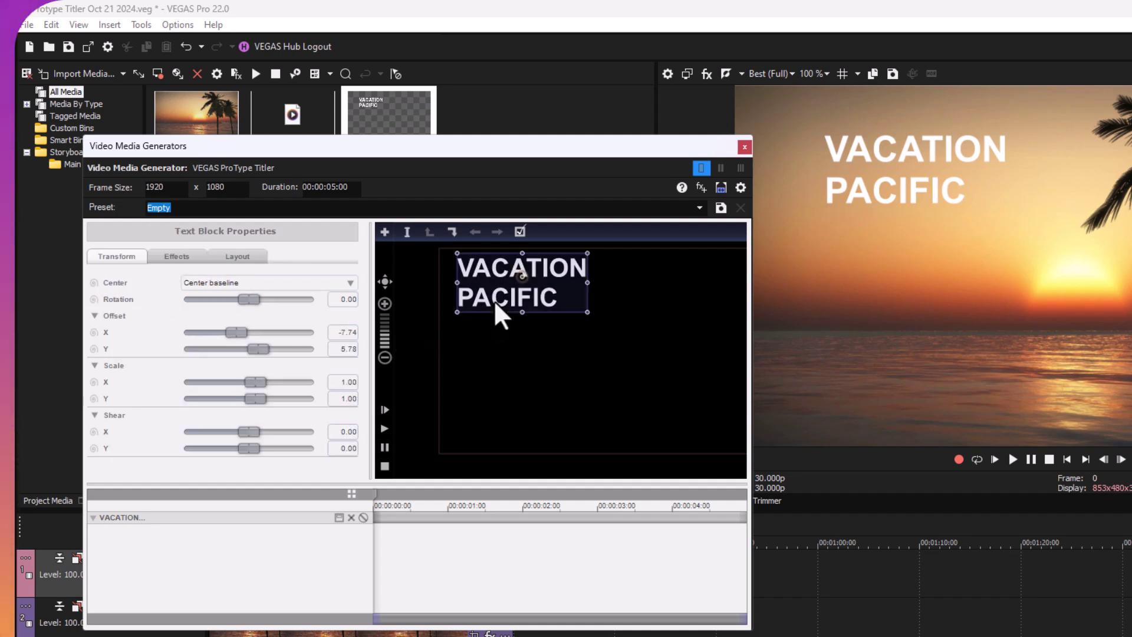
Step: Select all the title text and raise its font size from 2.00 to 2.87
{"action": "left_click", "coordinate": [493, 300]}
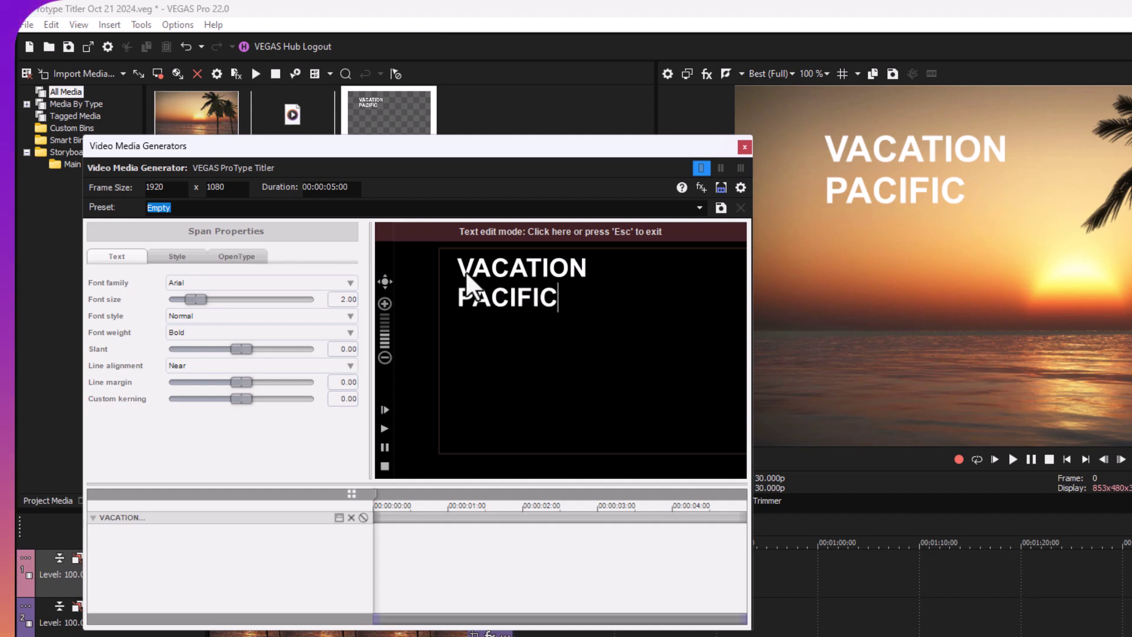
{"action": "left_click_drag", "start_coordinate": [560, 294], "coordinate": [460, 264]}
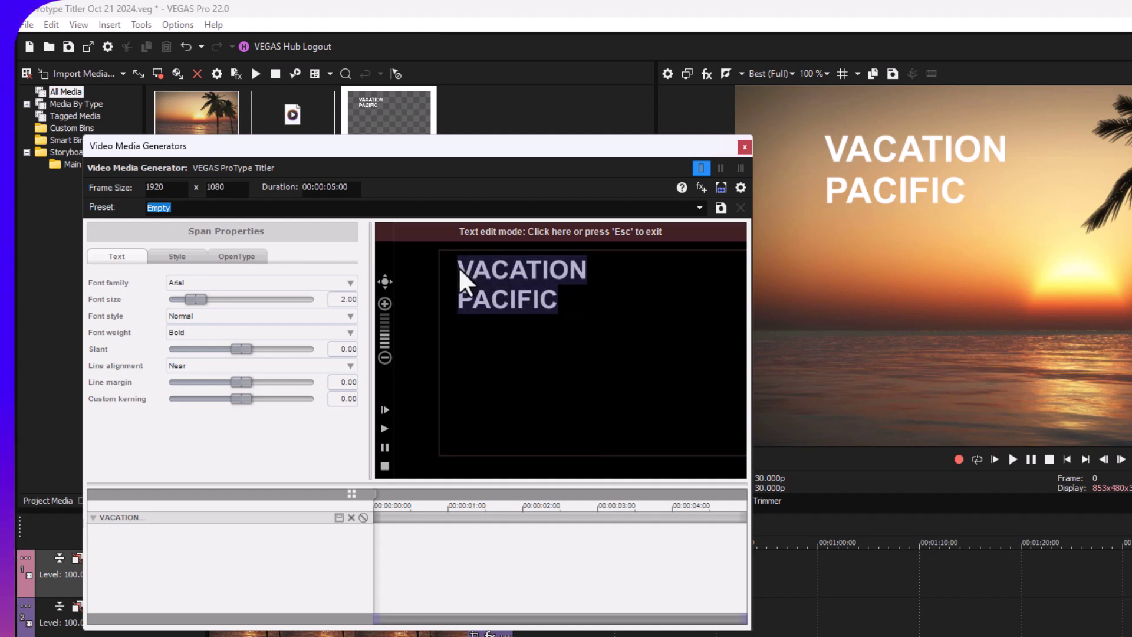
{"action": "left_click", "coordinate": [180, 257]}
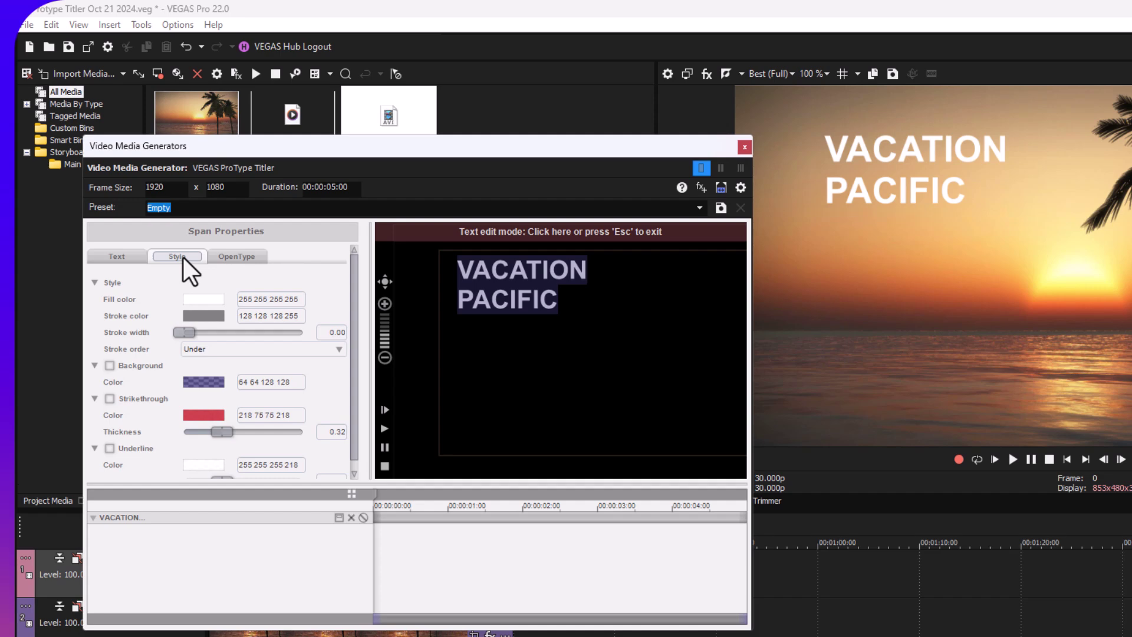
{"action": "left_click", "coordinate": [117, 255]}
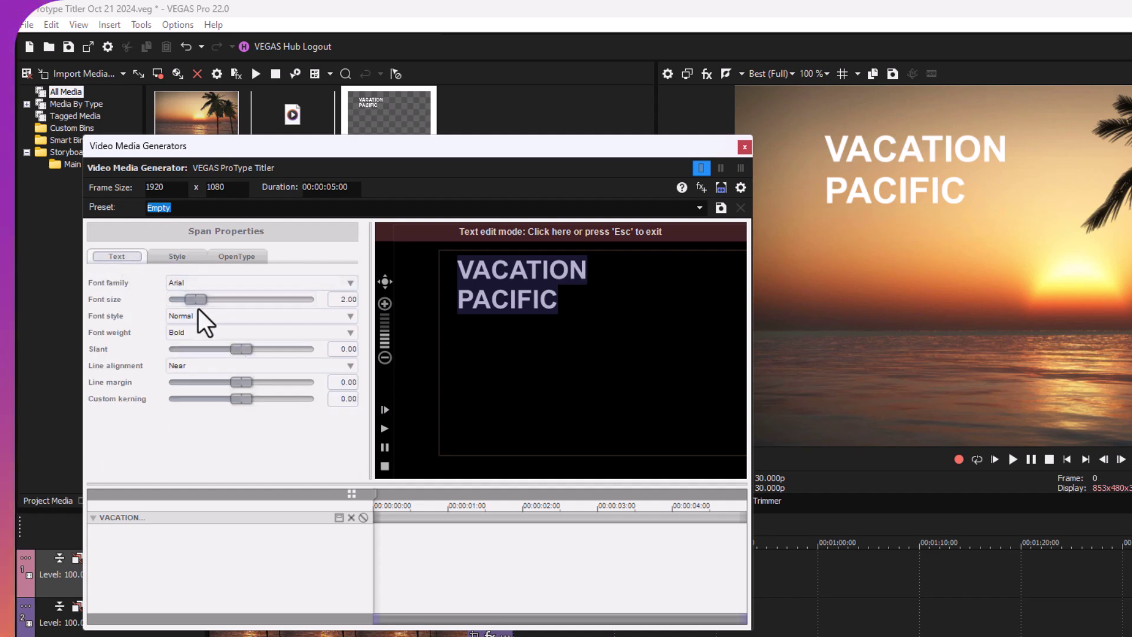
{"action": "left_click_drag", "start_coordinate": [196, 305], "coordinate": [206, 303]}
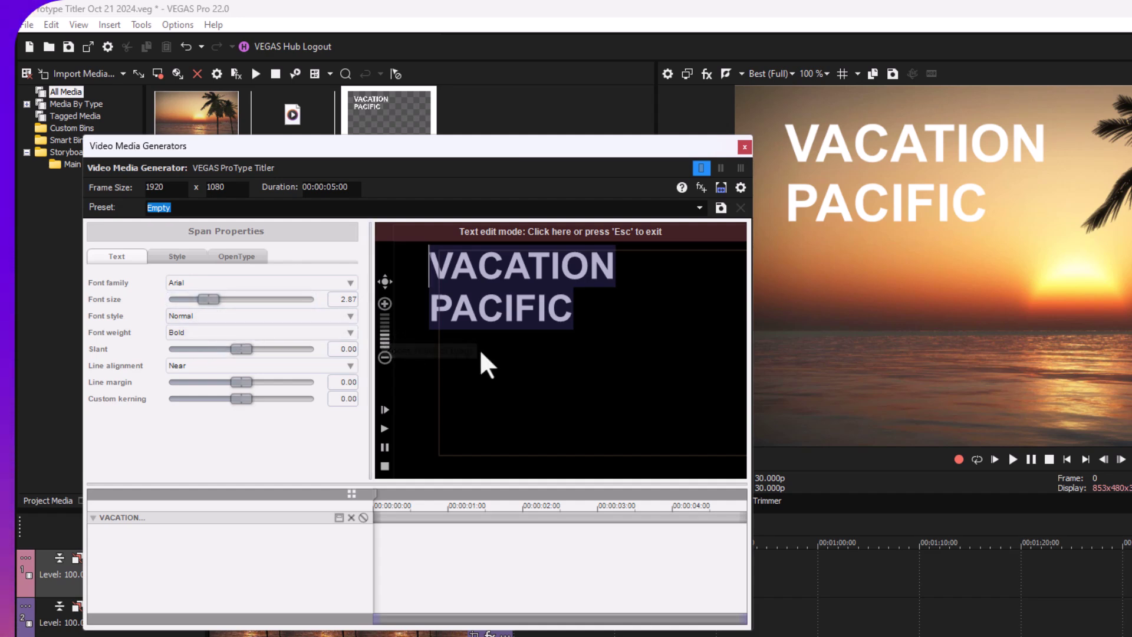
Step: Turn on keyframing for the title's character Selection in the Layout settings
{"action": "key", "text": "Escape"}
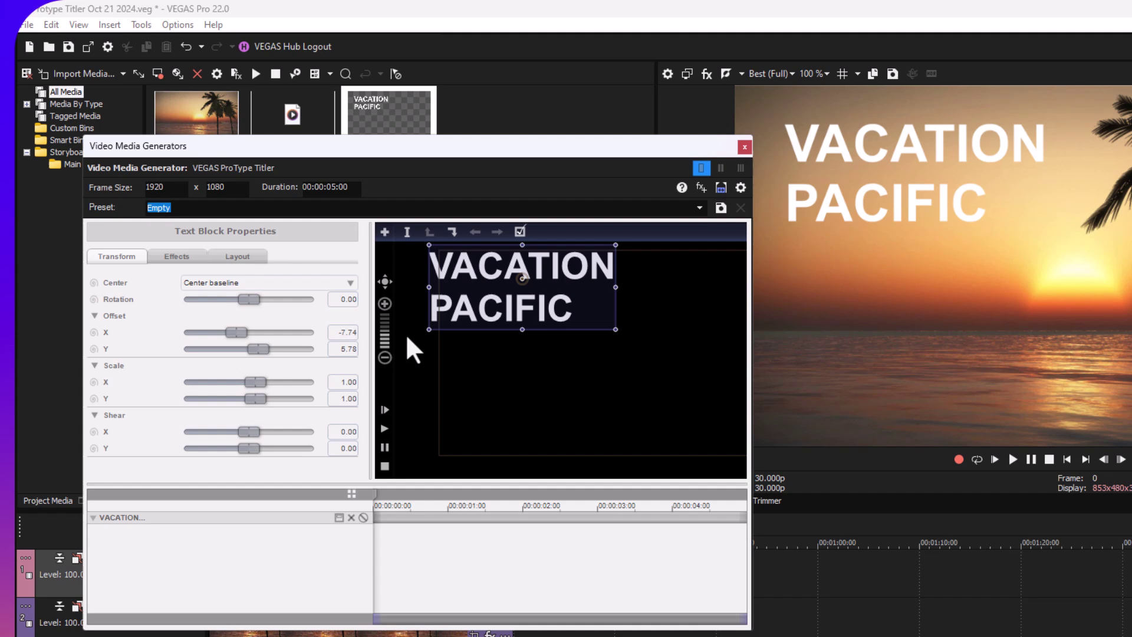
{"action": "left_click", "coordinate": [182, 257]}
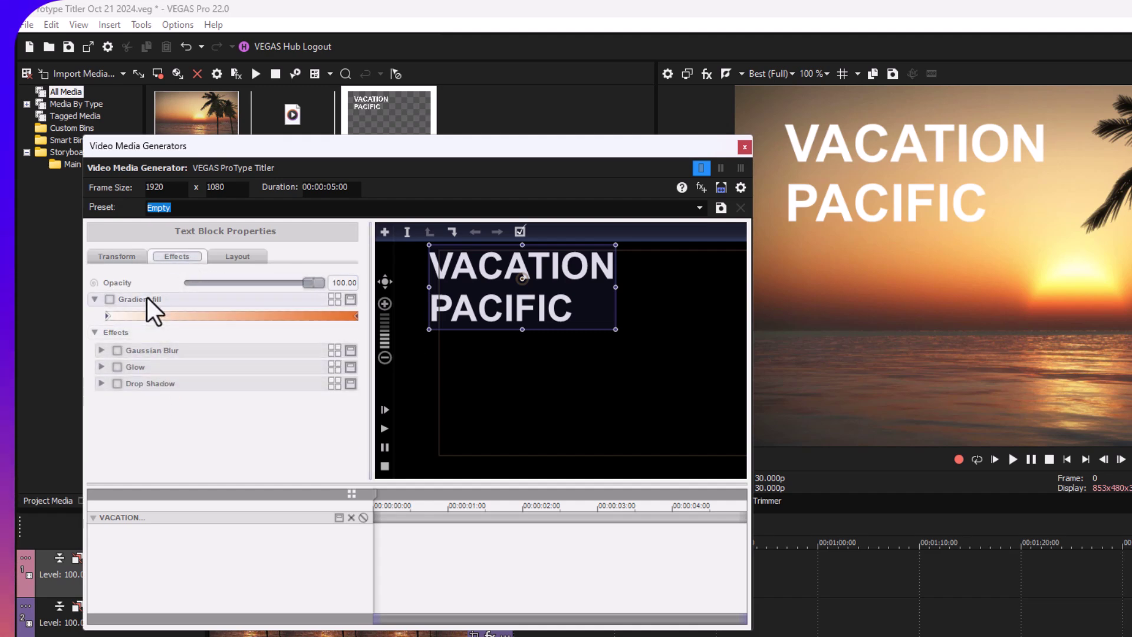
{"action": "left_click", "coordinate": [232, 257]}
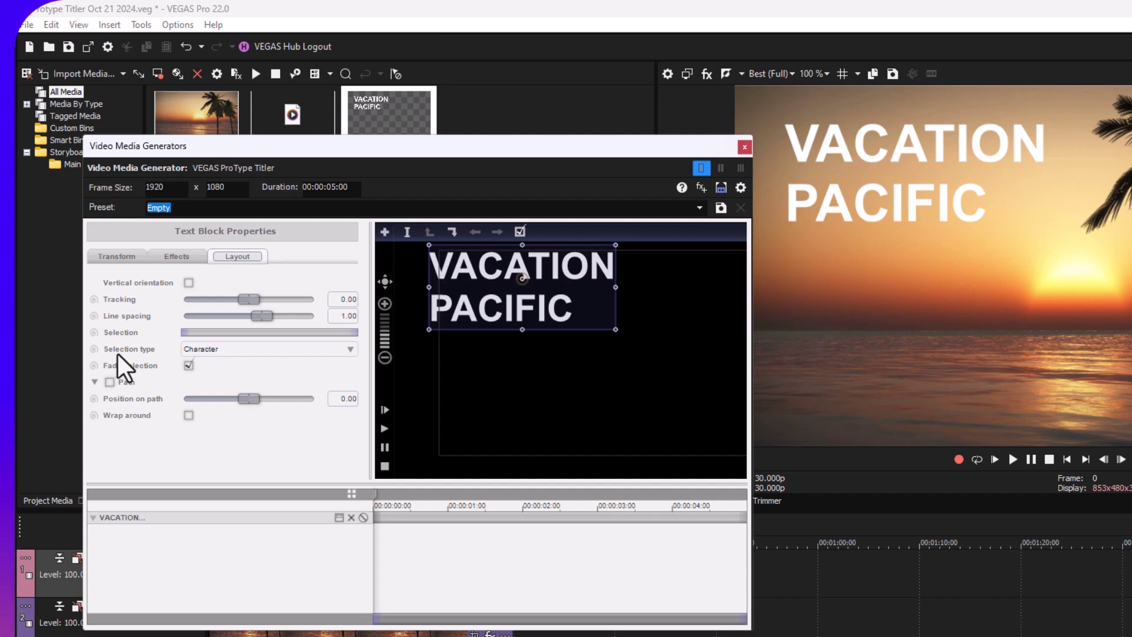
{"action": "left_click", "coordinate": [95, 334]}
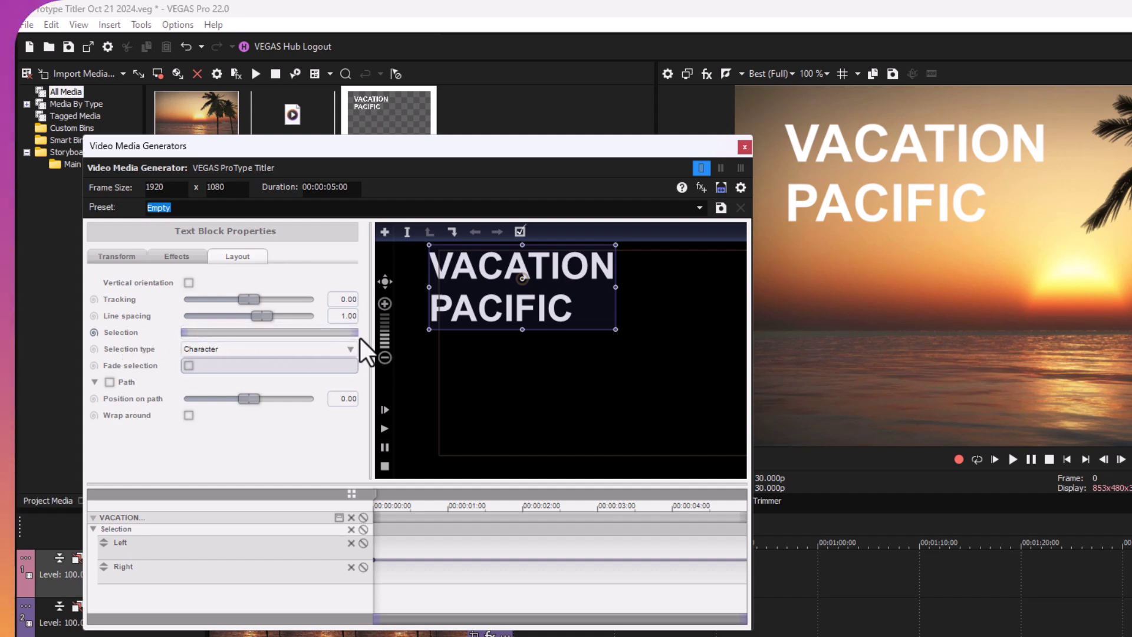
Step: Keyframe the selection from no characters at the start to all of VACATION PACIFIC at the end
{"action": "left_click_drag", "start_coordinate": [359, 337], "coordinate": [183, 336]}
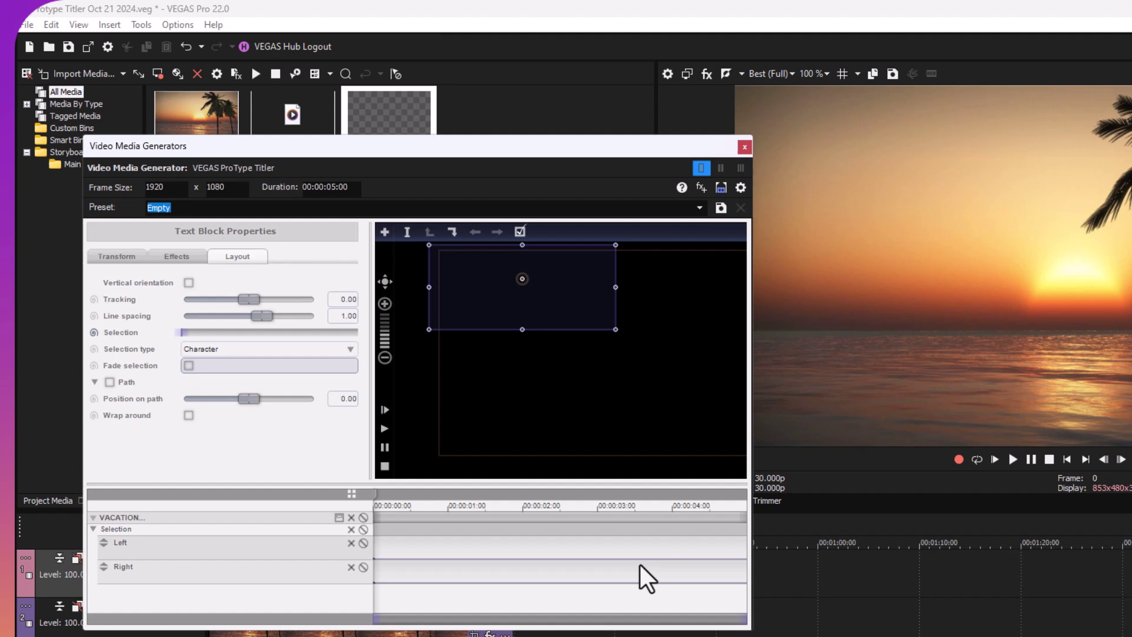
{"action": "left_click", "coordinate": [743, 568]}
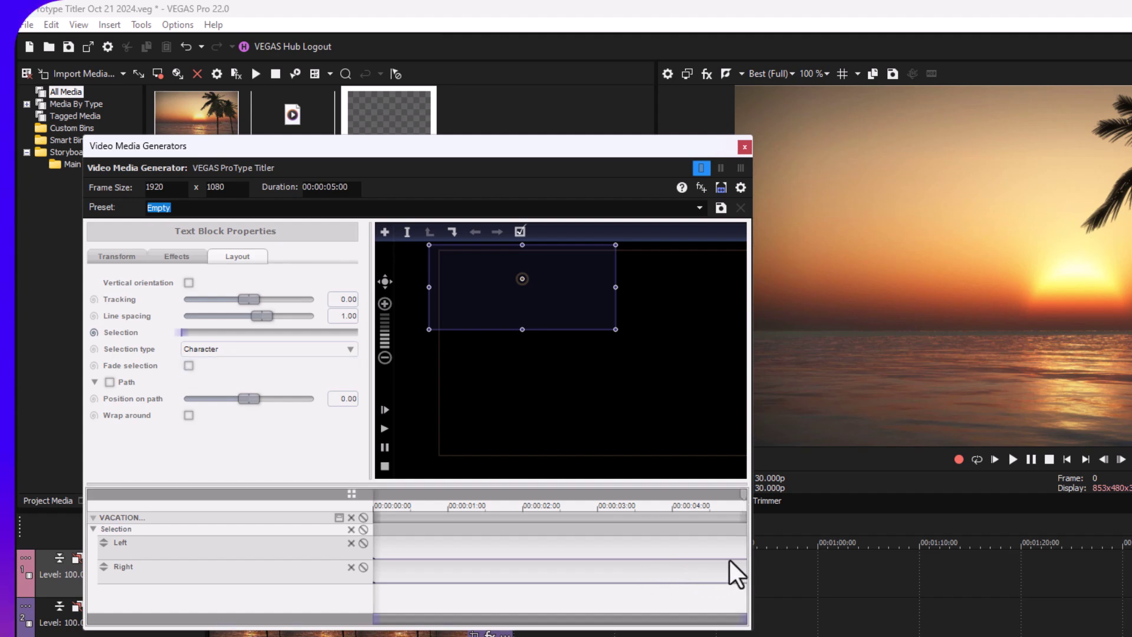
{"action": "left_click_drag", "start_coordinate": [182, 334], "coordinate": [190, 335]}
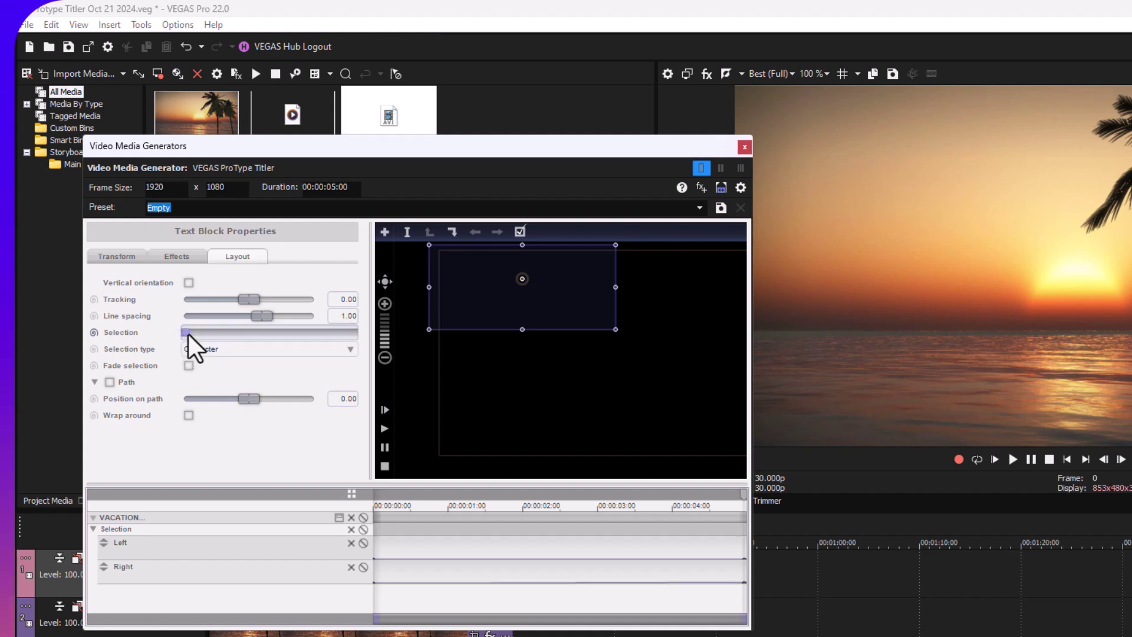
{"action": "left_click_drag", "start_coordinate": [189, 334], "coordinate": [362, 339]}
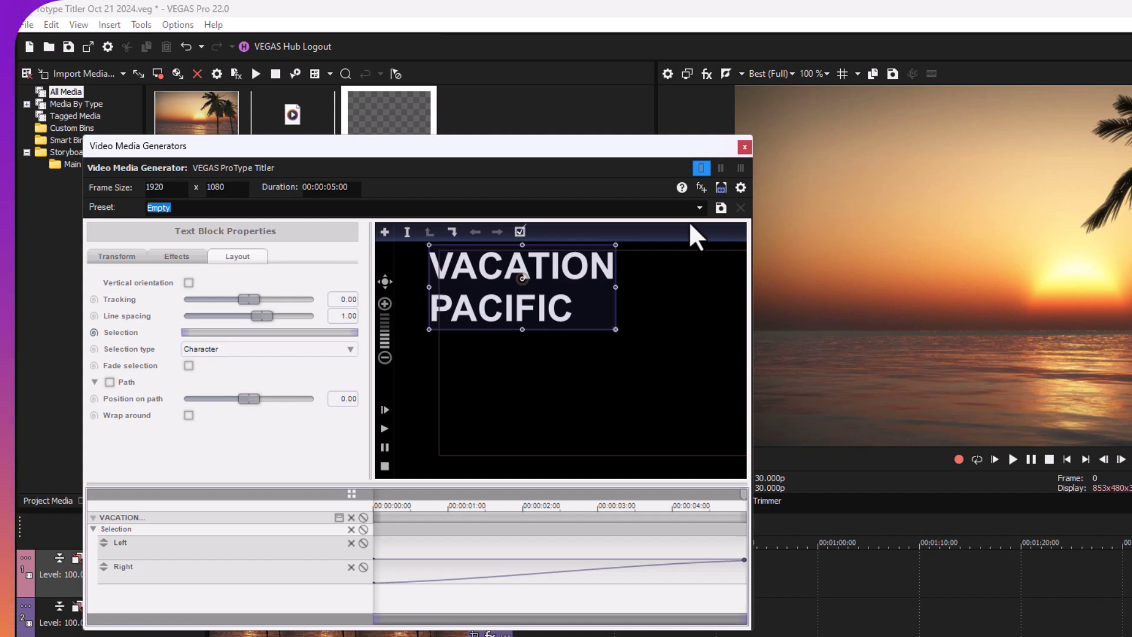
Step: Close the generator window and place the typewriter sound on a new audio track at the start
{"action": "left_click", "coordinate": [742, 148]}
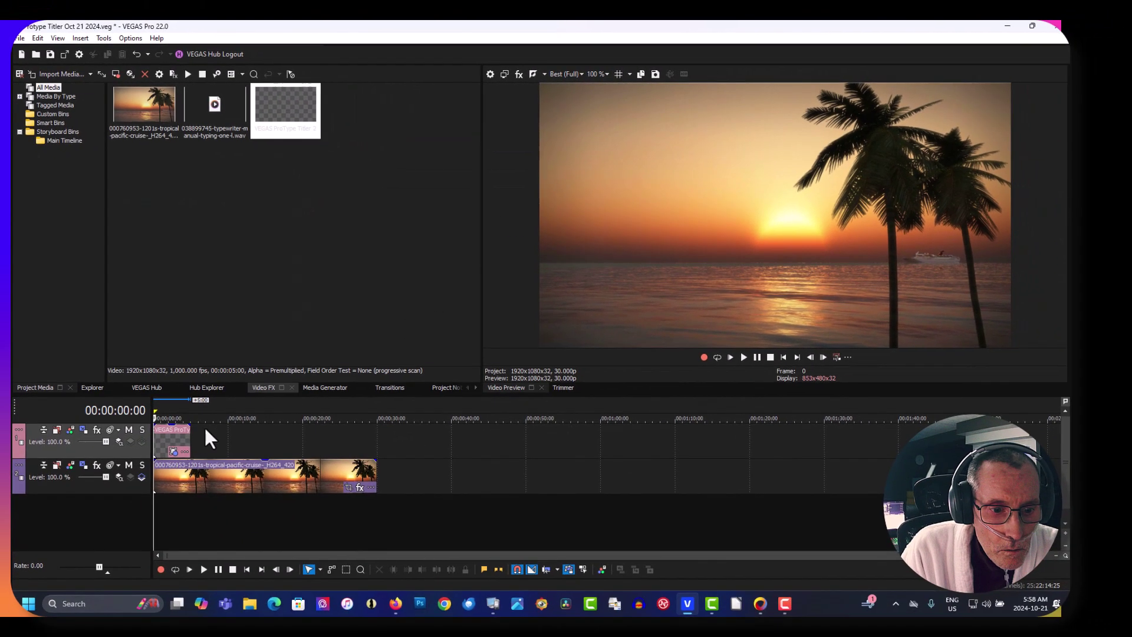
{"action": "left_click", "coordinate": [171, 417]}
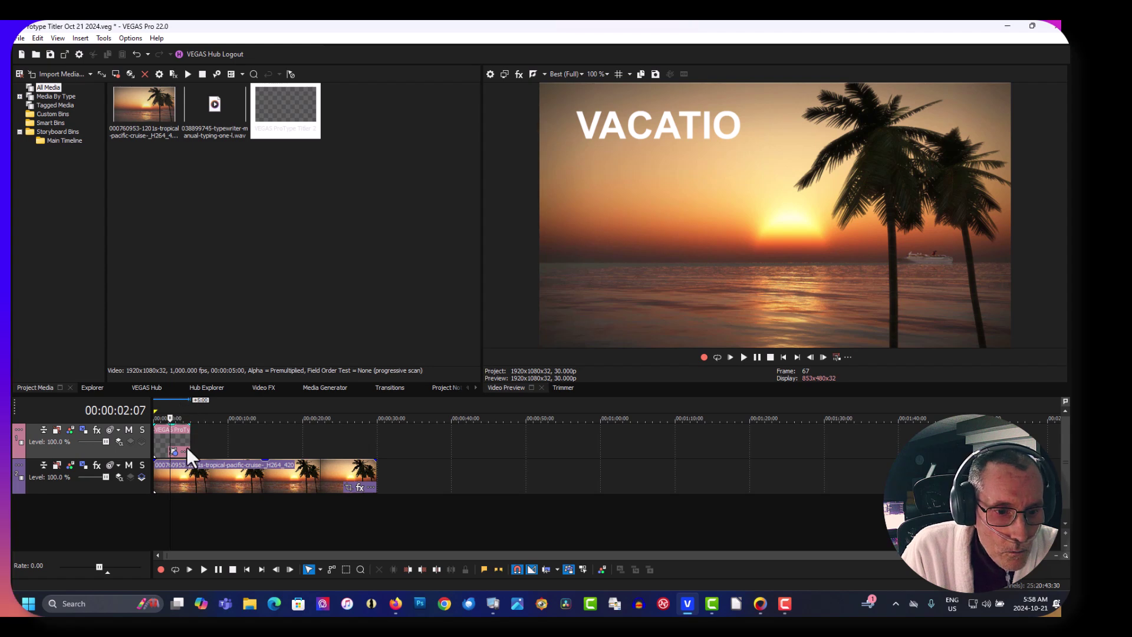
{"action": "left_click", "coordinate": [222, 136]}
{"action": "left_click_drag", "start_coordinate": [221, 135], "coordinate": [172, 501]}
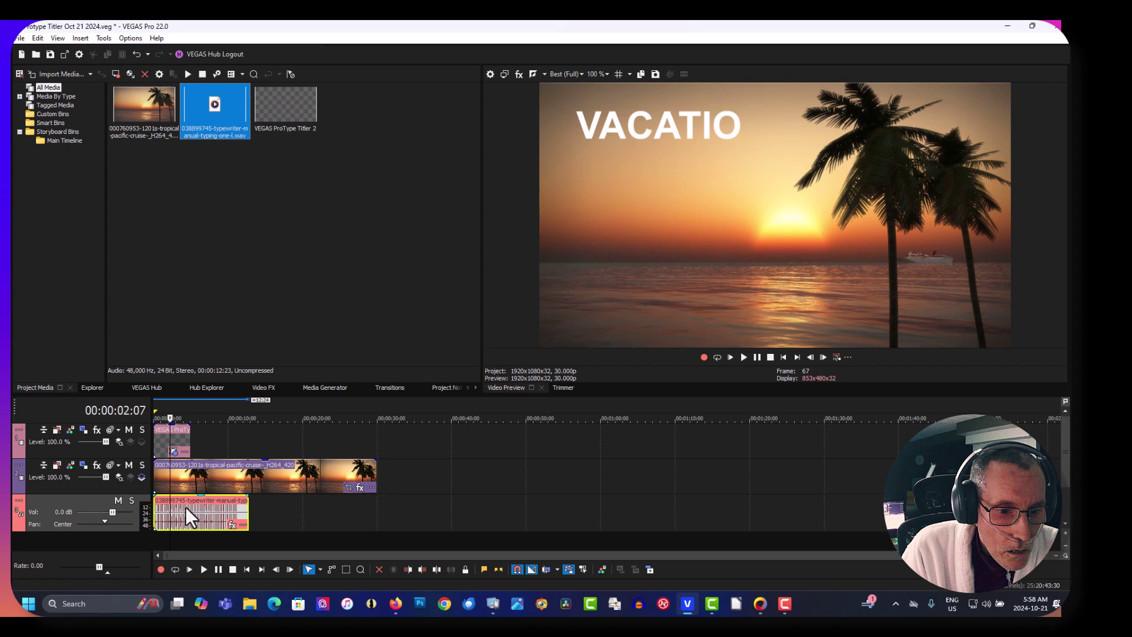
Step: Trim the typewriter sound's right edge to end at the title's five-second mark
{"action": "left_click", "coordinate": [186, 510]}
{"action": "left_click", "coordinate": [192, 514]}
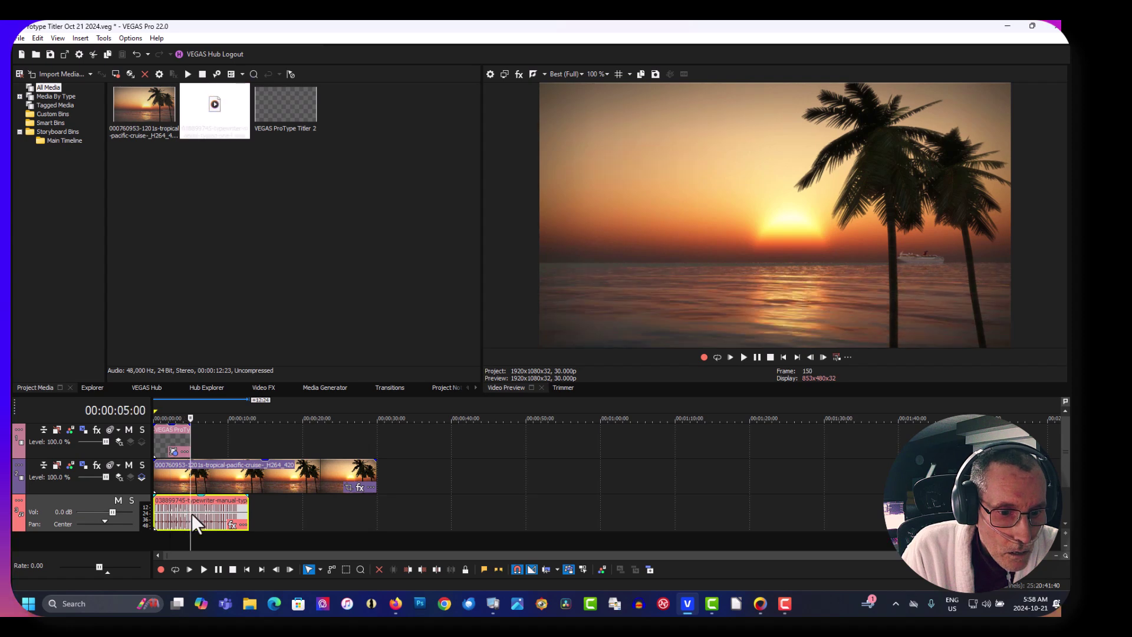
{"action": "left_click_drag", "start_coordinate": [249, 513], "coordinate": [190, 510]}
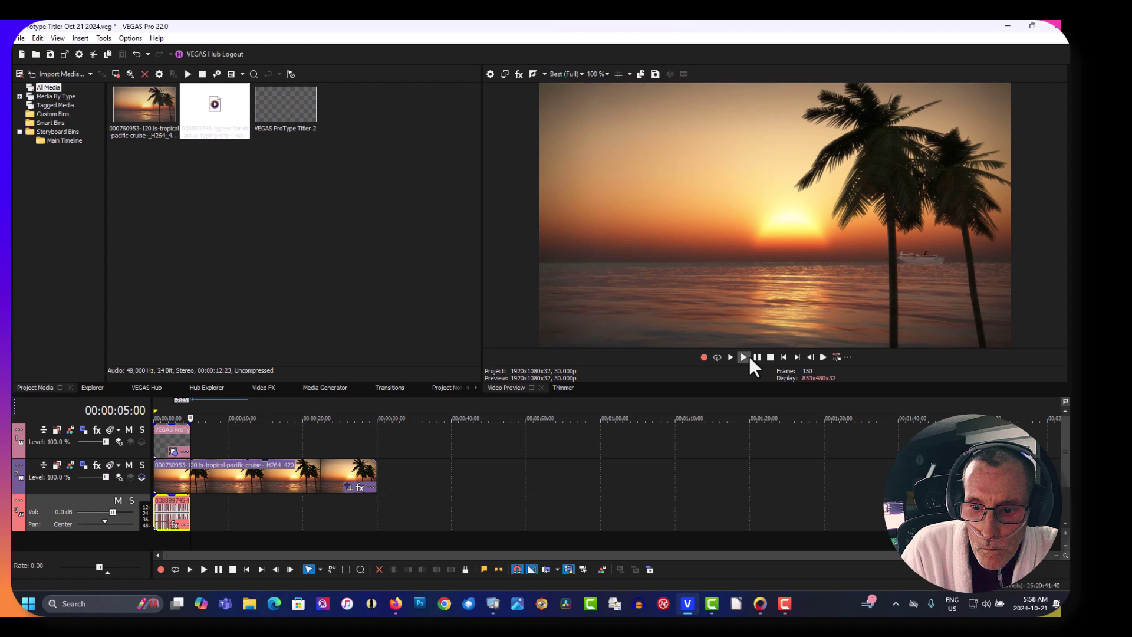
{"action": "left_click", "coordinate": [784, 357]}
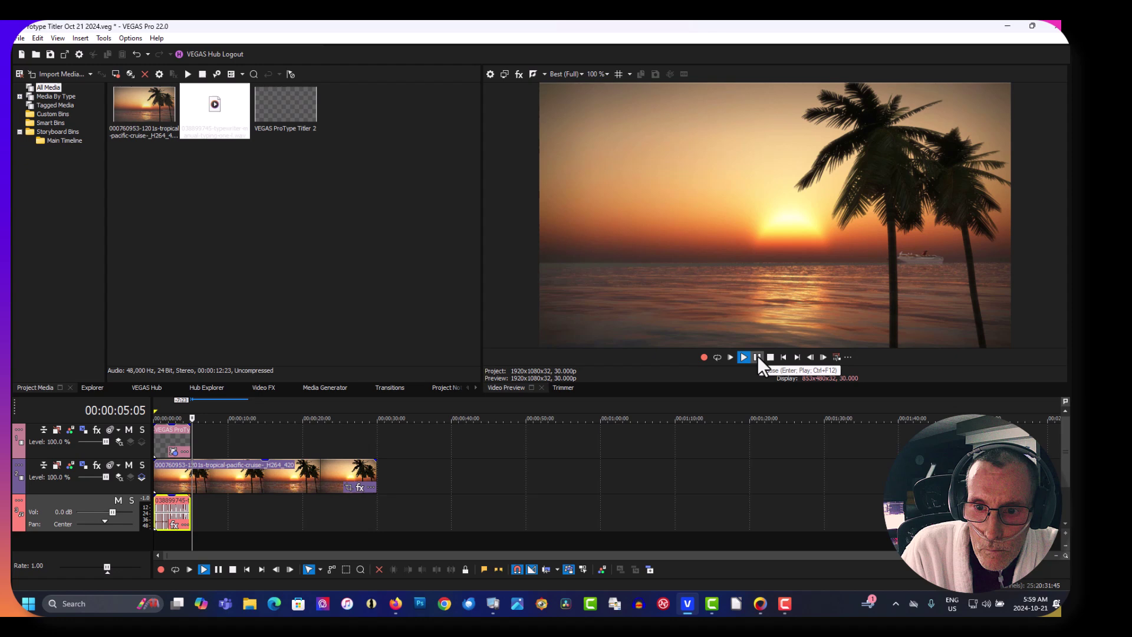
{"action": "left_click", "coordinate": [757, 356]}
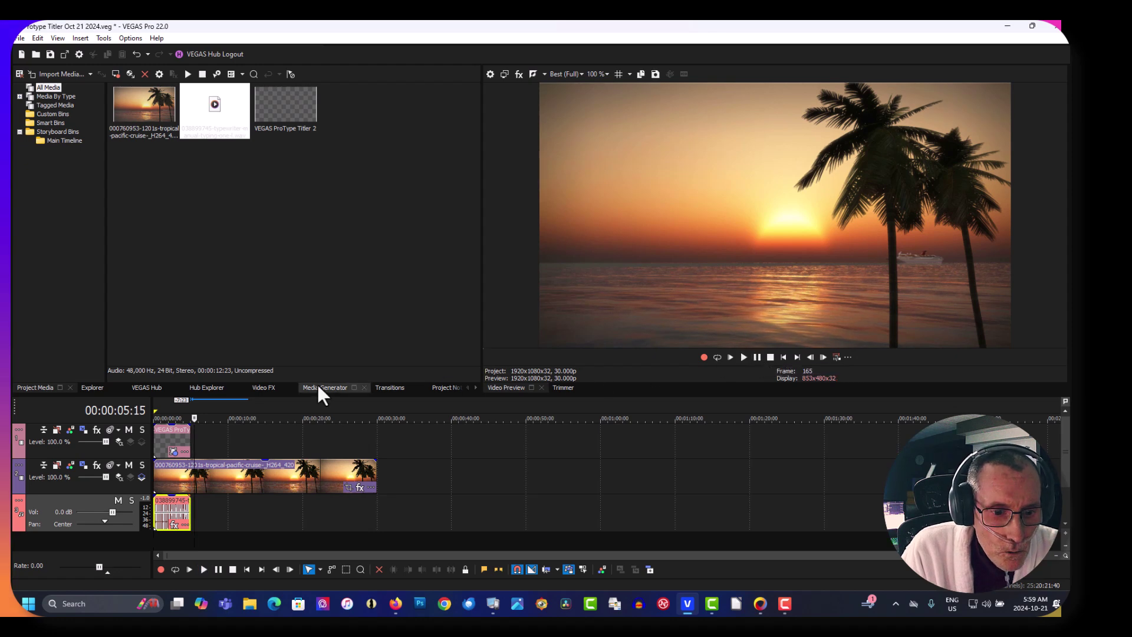